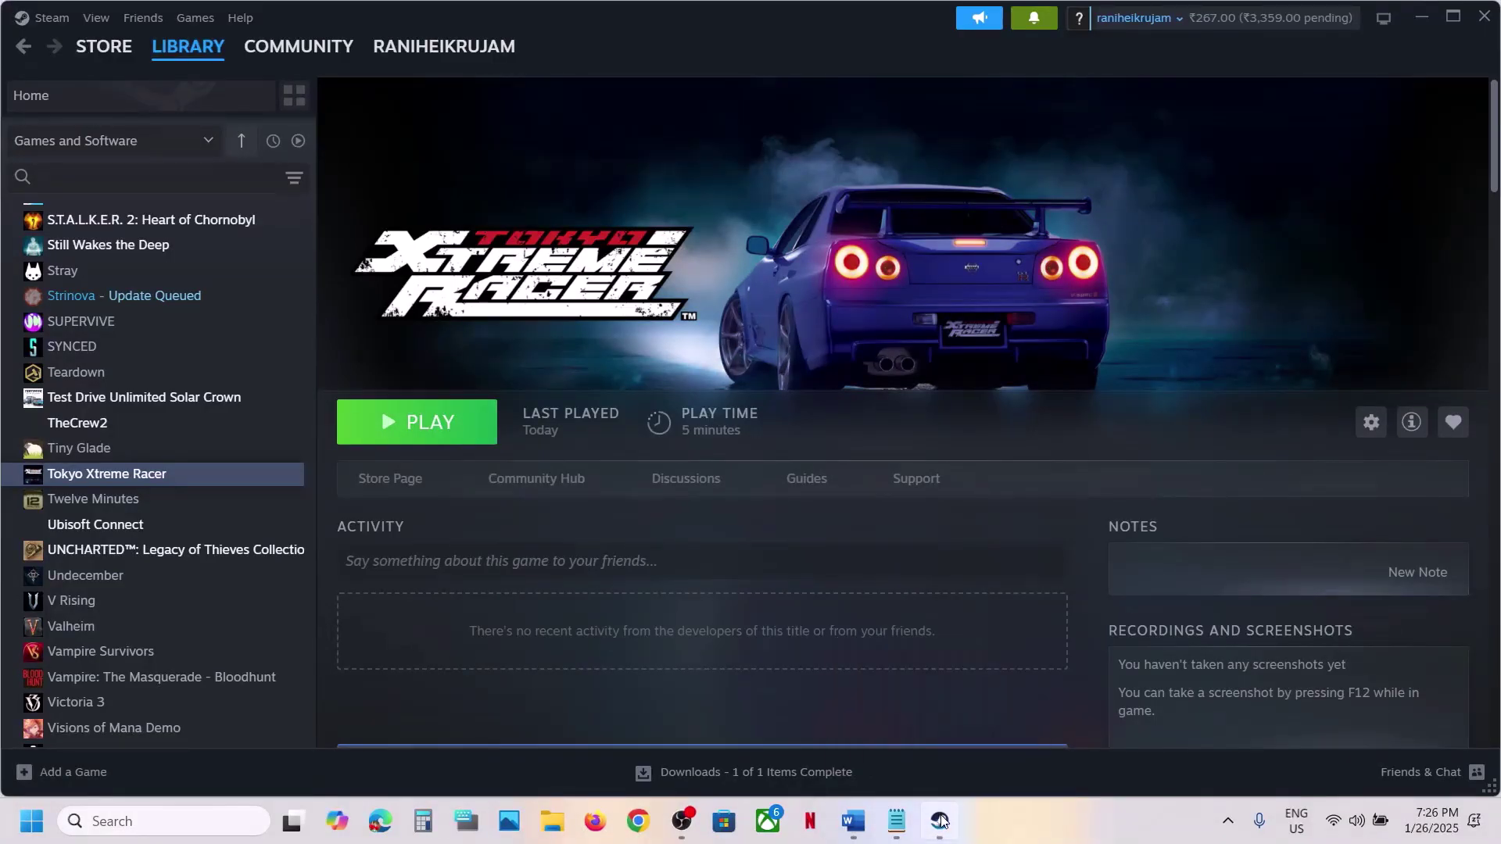
# Switch from the Tokyo Xtreme Racer Steam page to the Word troubleshooting checklist.
pyautogui.click(941, 819)
# Read Step 1's items on disconnecting racing wheels and extra USB adapters.
pyautogui.click(853, 820)
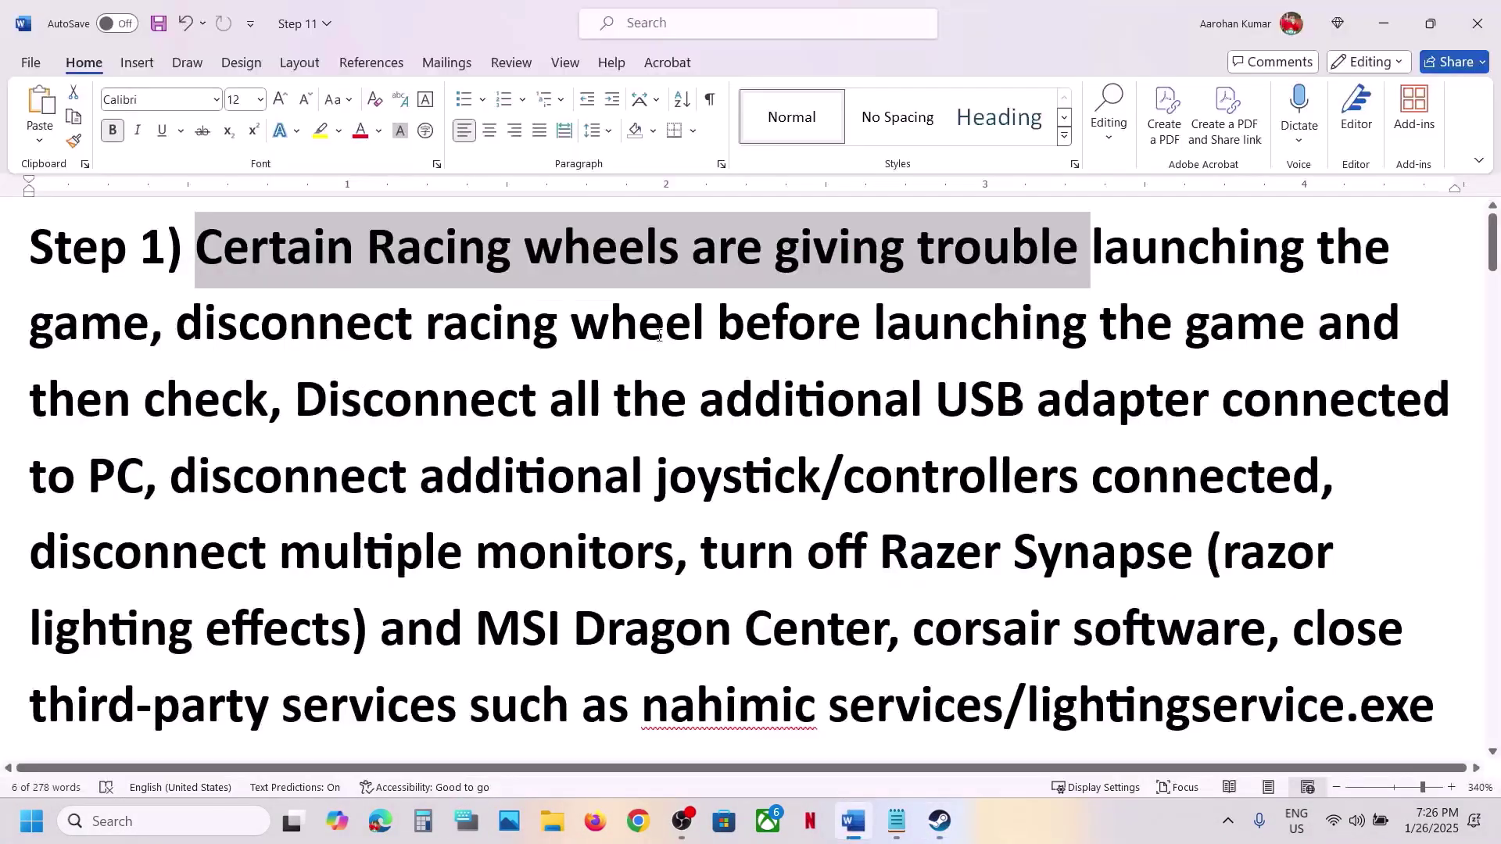
pyautogui.click(445, 246)
pyautogui.moveTo(197, 249); pyautogui.dragTo(221, 305)
pyautogui.click(221, 305)
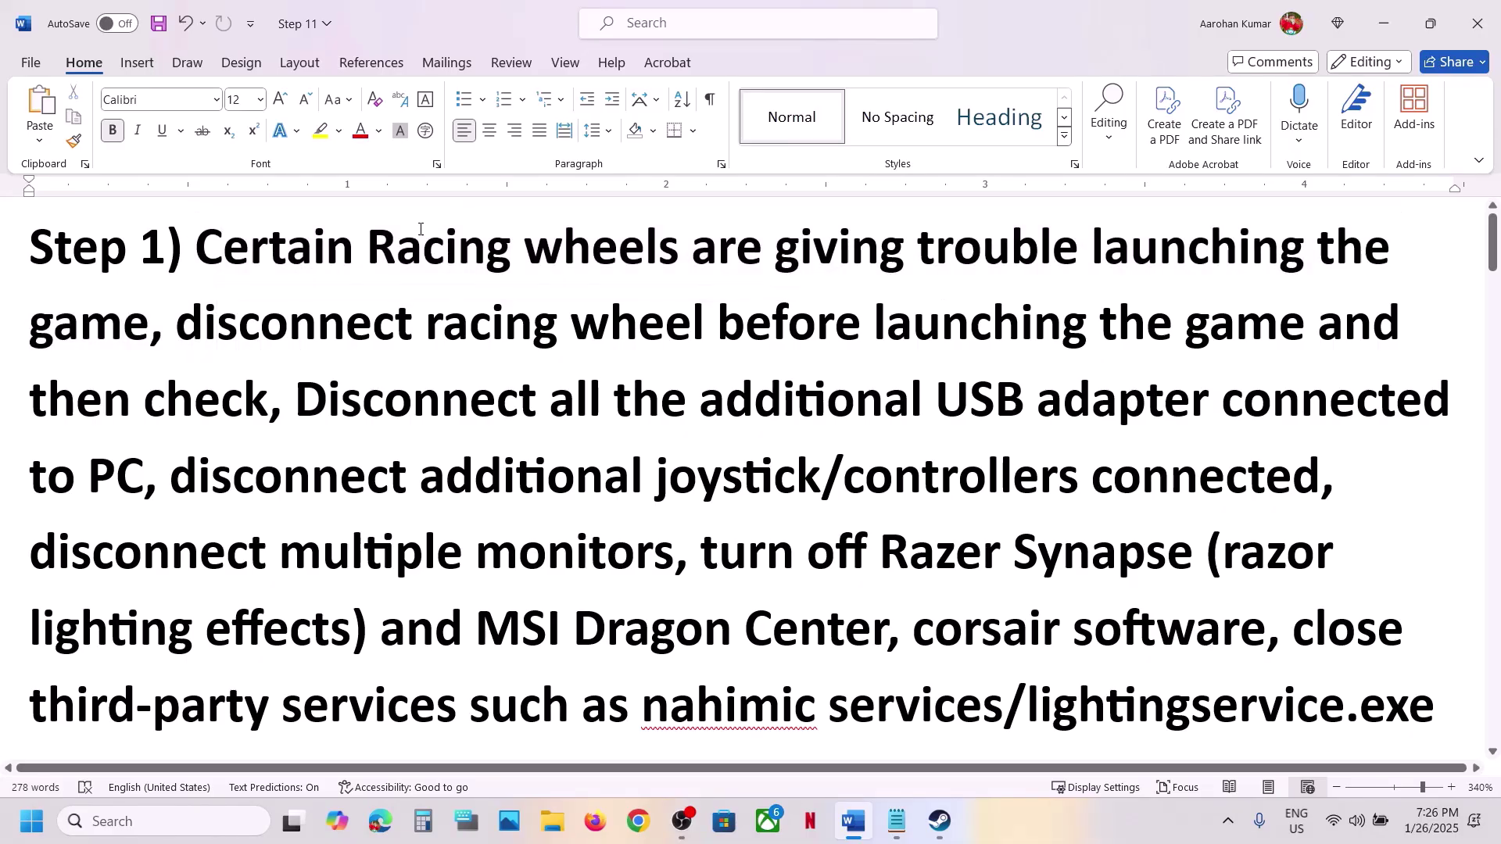
pyautogui.moveTo(614, 247); pyautogui.dragTo(391, 250)
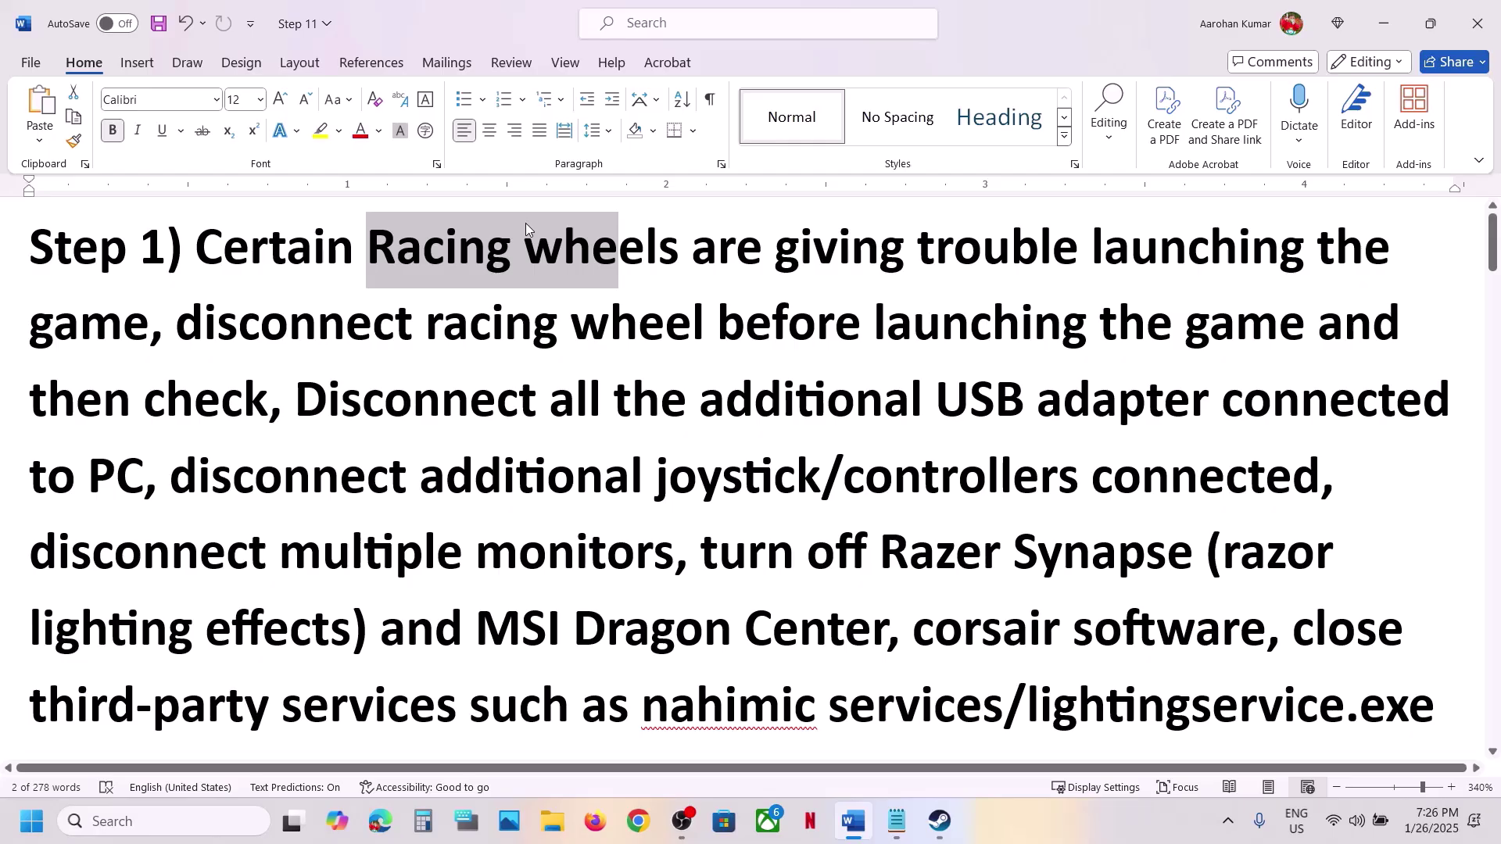
pyautogui.click(743, 322)
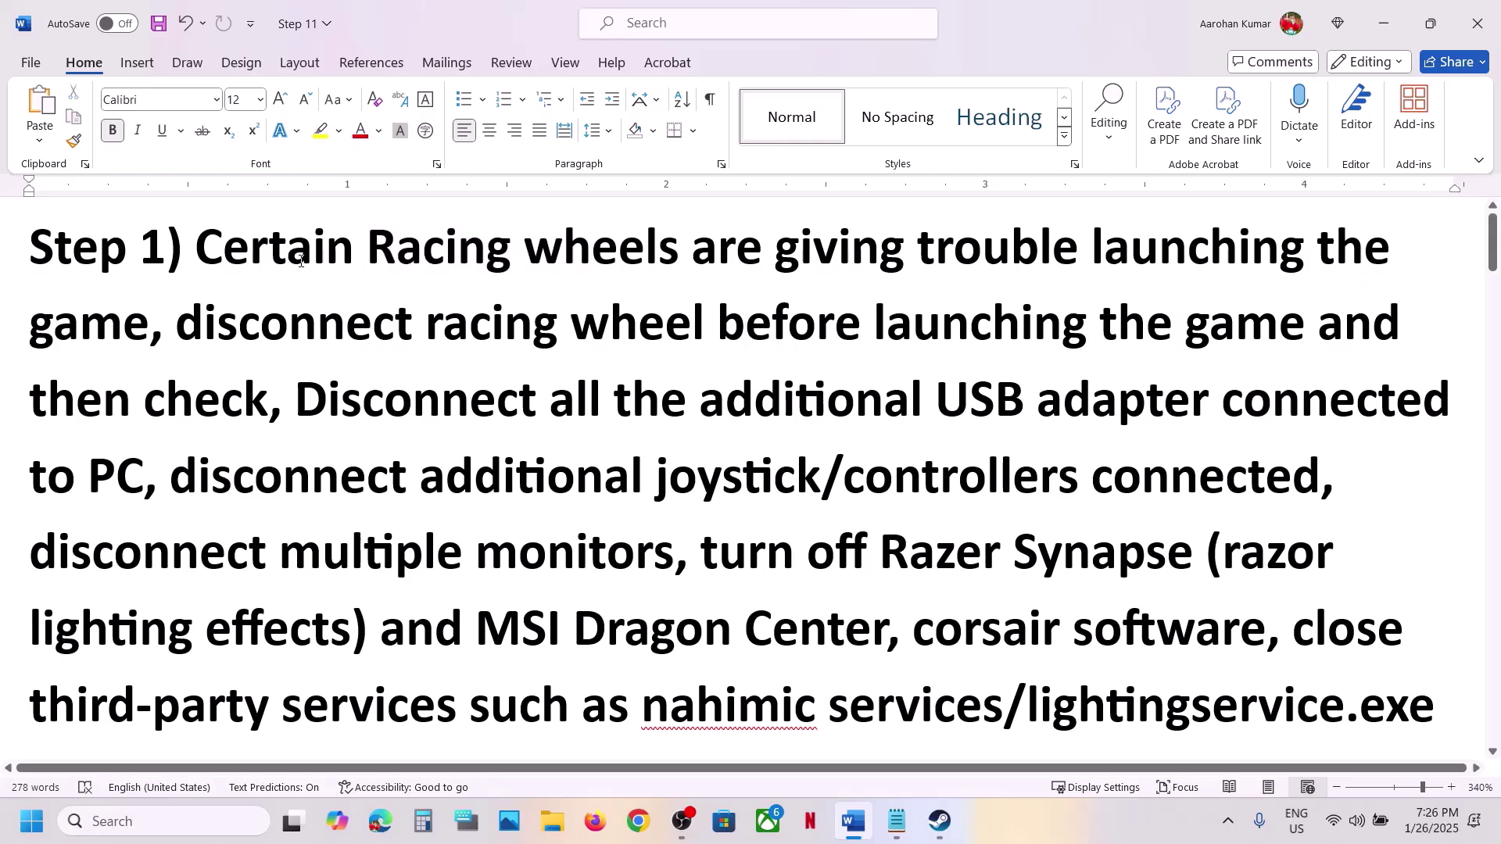
pyautogui.moveTo(245, 310); pyautogui.dragTo(559, 324)
pyautogui.moveTo(320, 392); pyautogui.dragTo(1196, 463)
# Review the multiple-monitor, Razer Synapse and disable Steam Overlay items, then go to Steam.
pyautogui.scroll(-2, 416, 528)
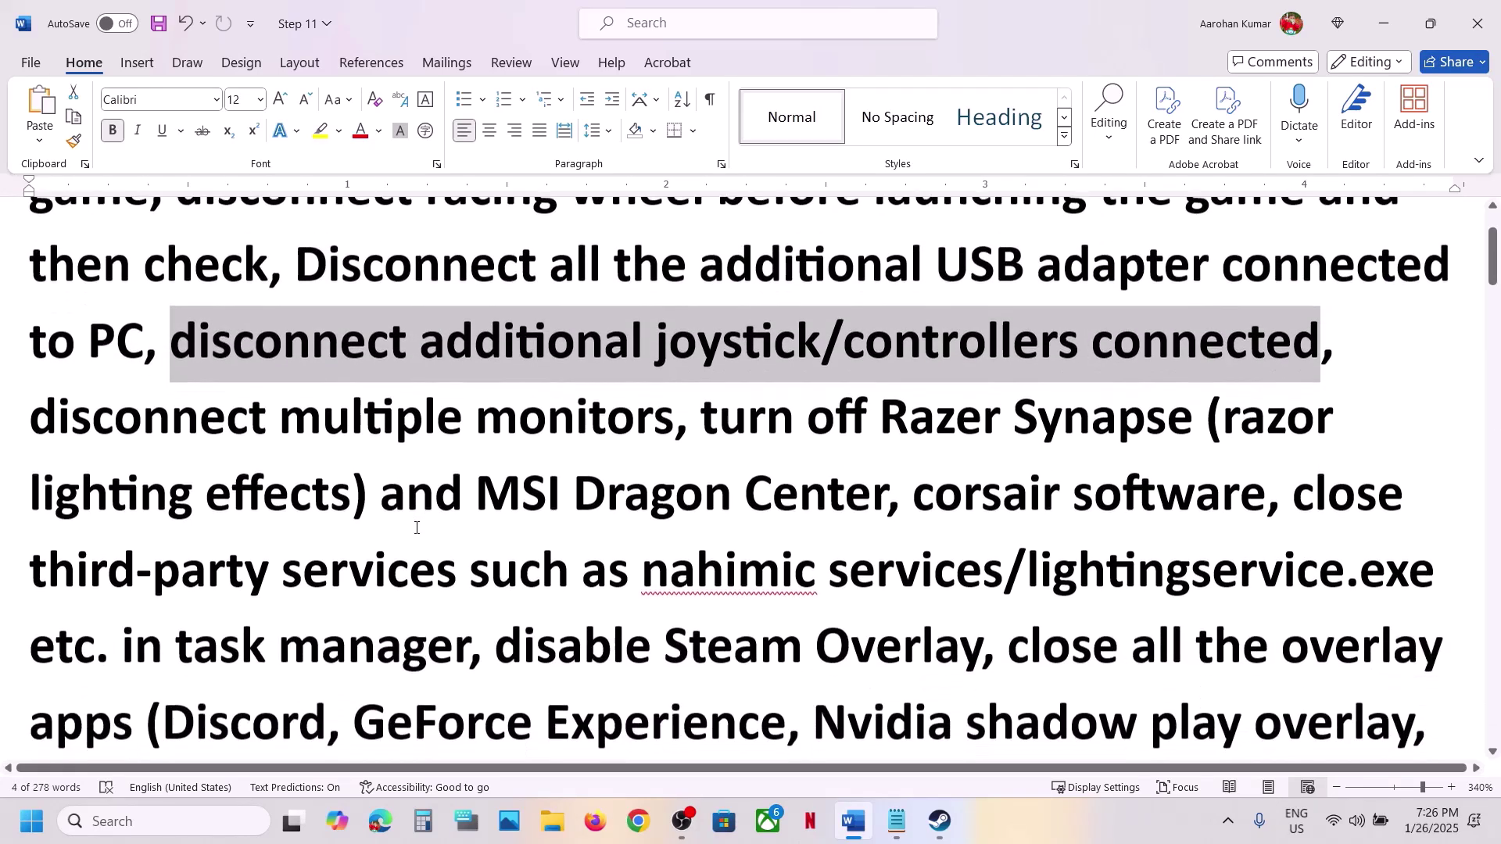
pyautogui.moveTo(98, 408); pyautogui.dragTo(687, 415)
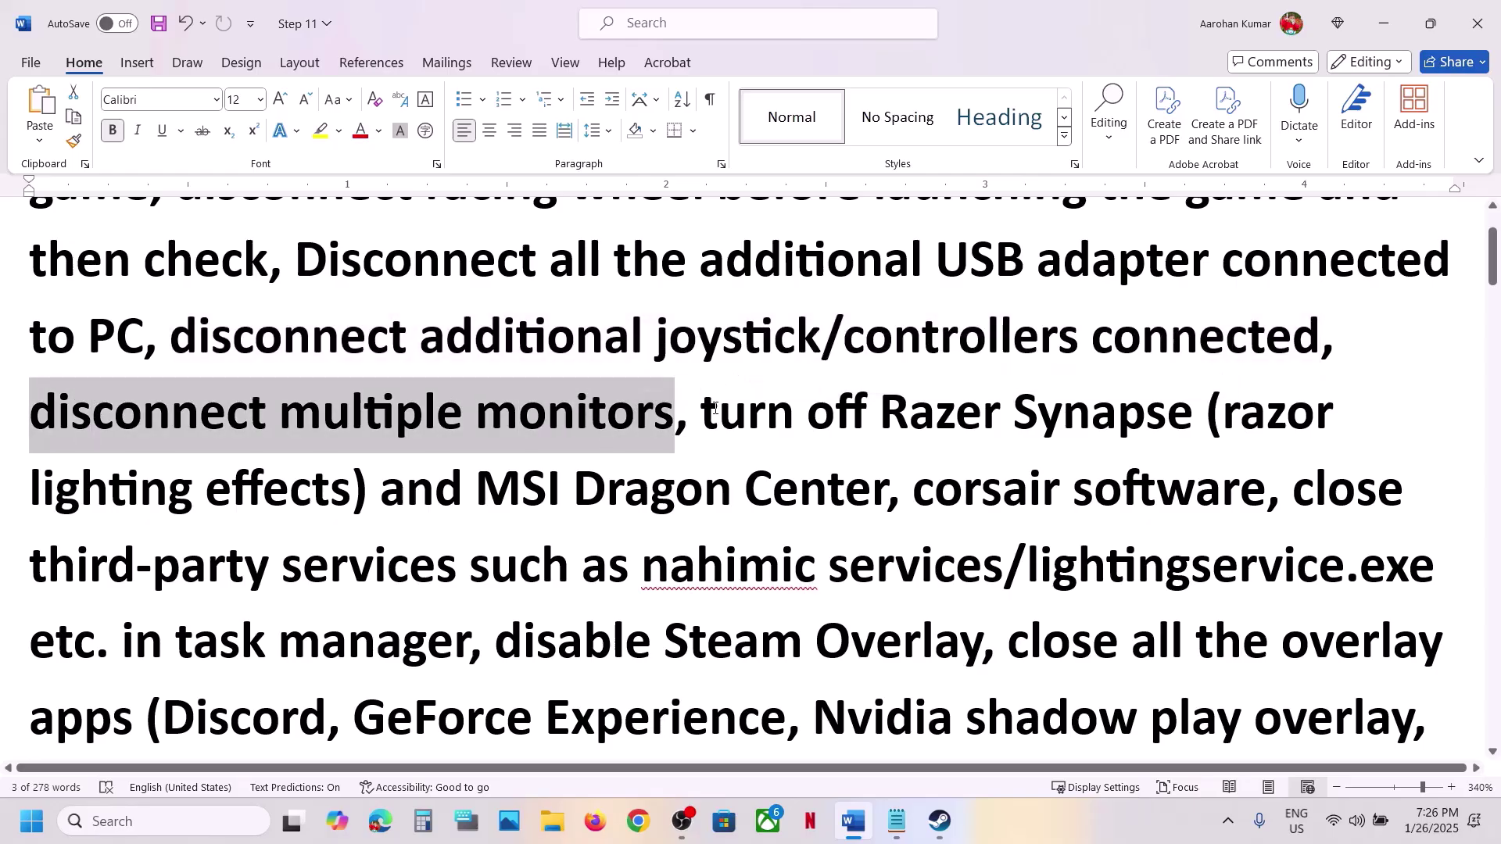
pyautogui.moveTo(704, 407); pyautogui.dragTo(469, 642)
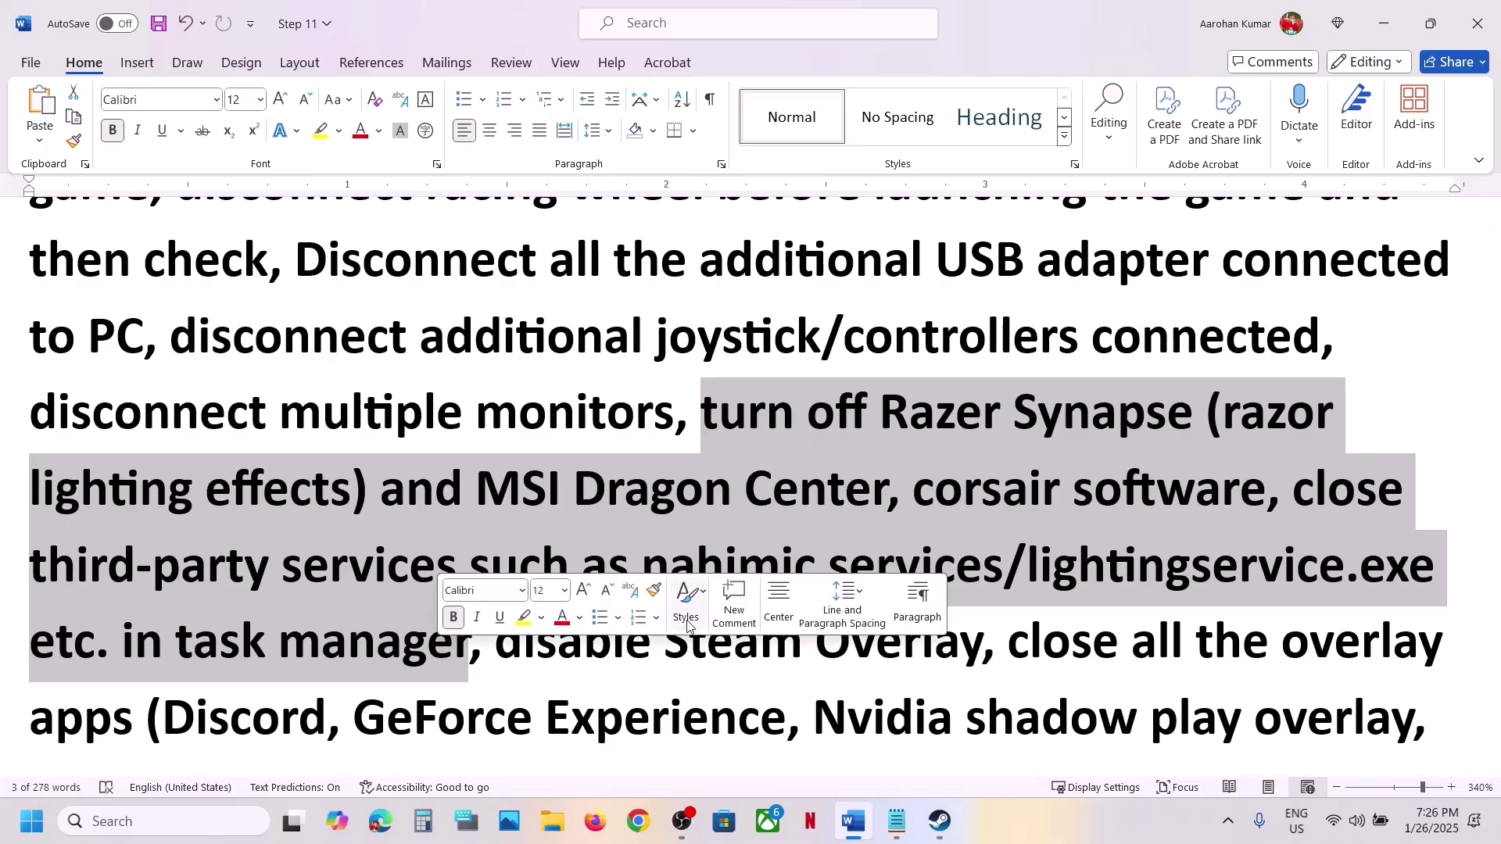
pyautogui.scroll(-2, 686, 622)
pyautogui.moveTo(556, 482); pyautogui.dragTo(986, 469)
pyautogui.hotkey('alt', 'Tab')
# Turn off 'Enable the Steam Overlay while in-game' in Tokyo Xtreme Racer's properties.
pyautogui.rightClick(140, 474)
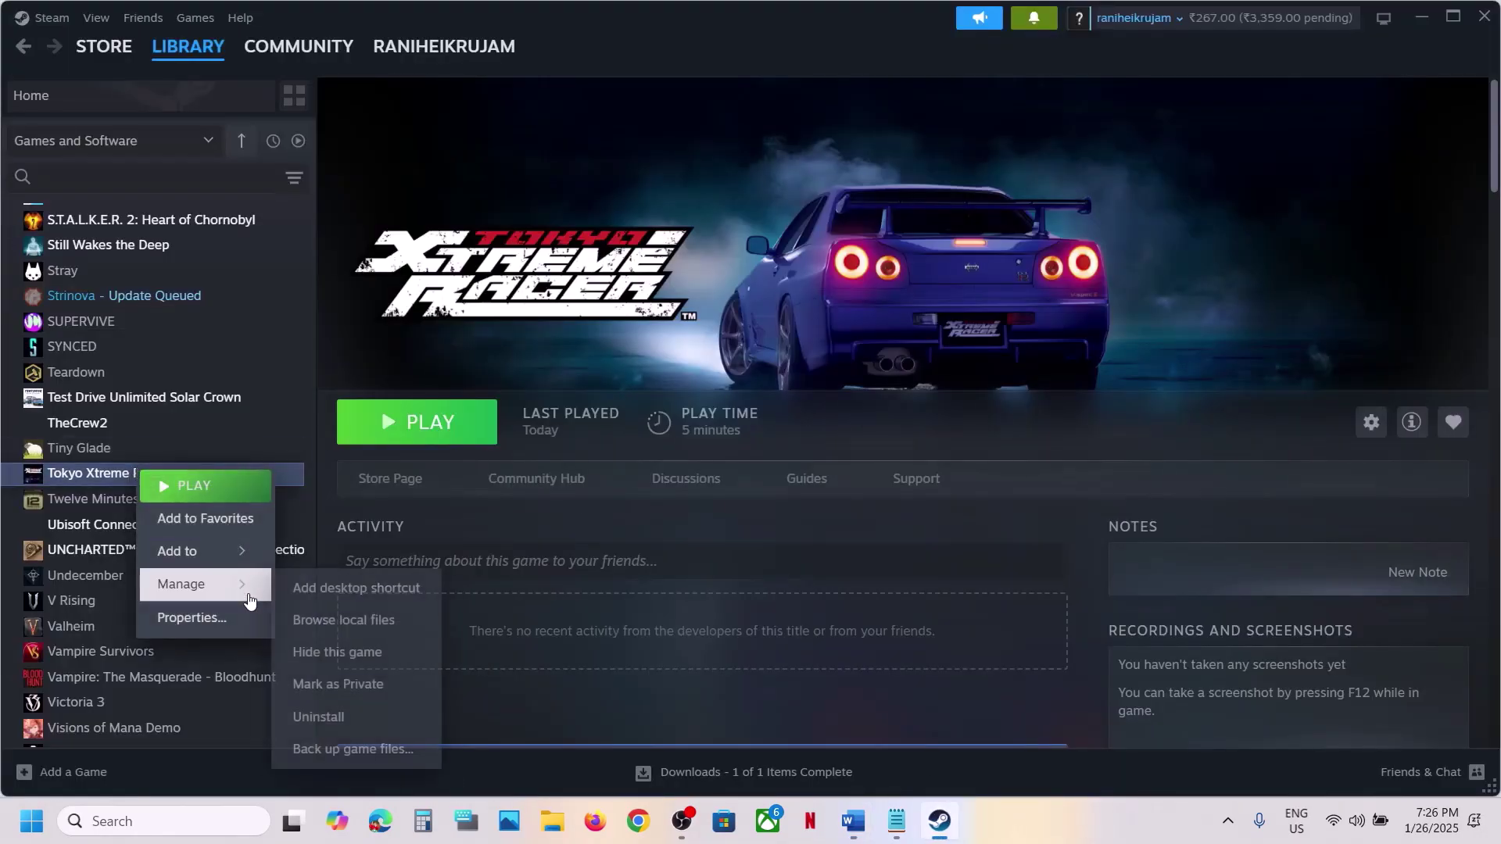
pyautogui.click(196, 612)
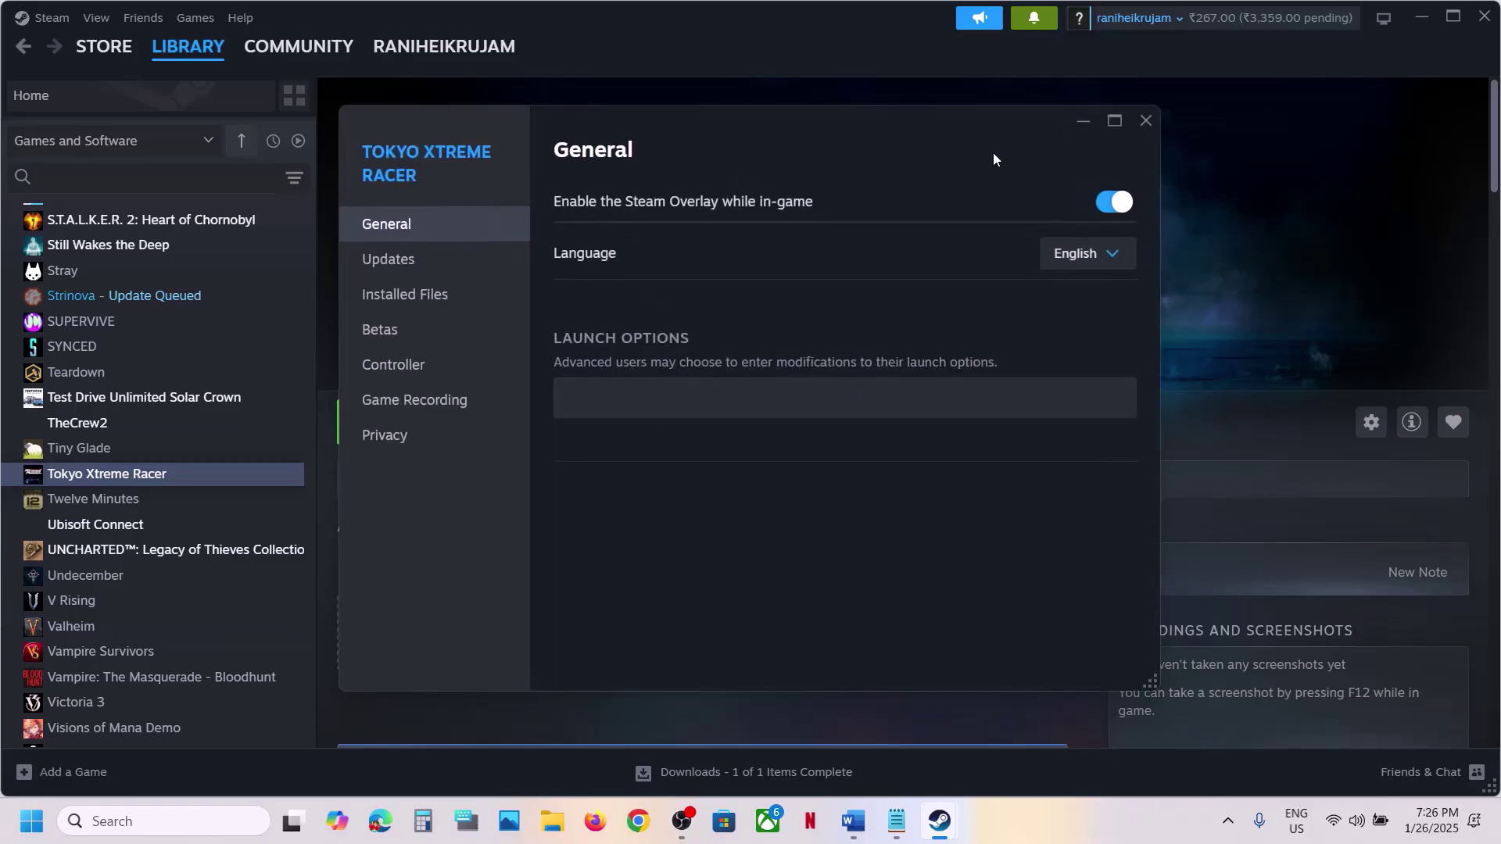
pyautogui.click(1114, 202)
pyautogui.click(1146, 122)
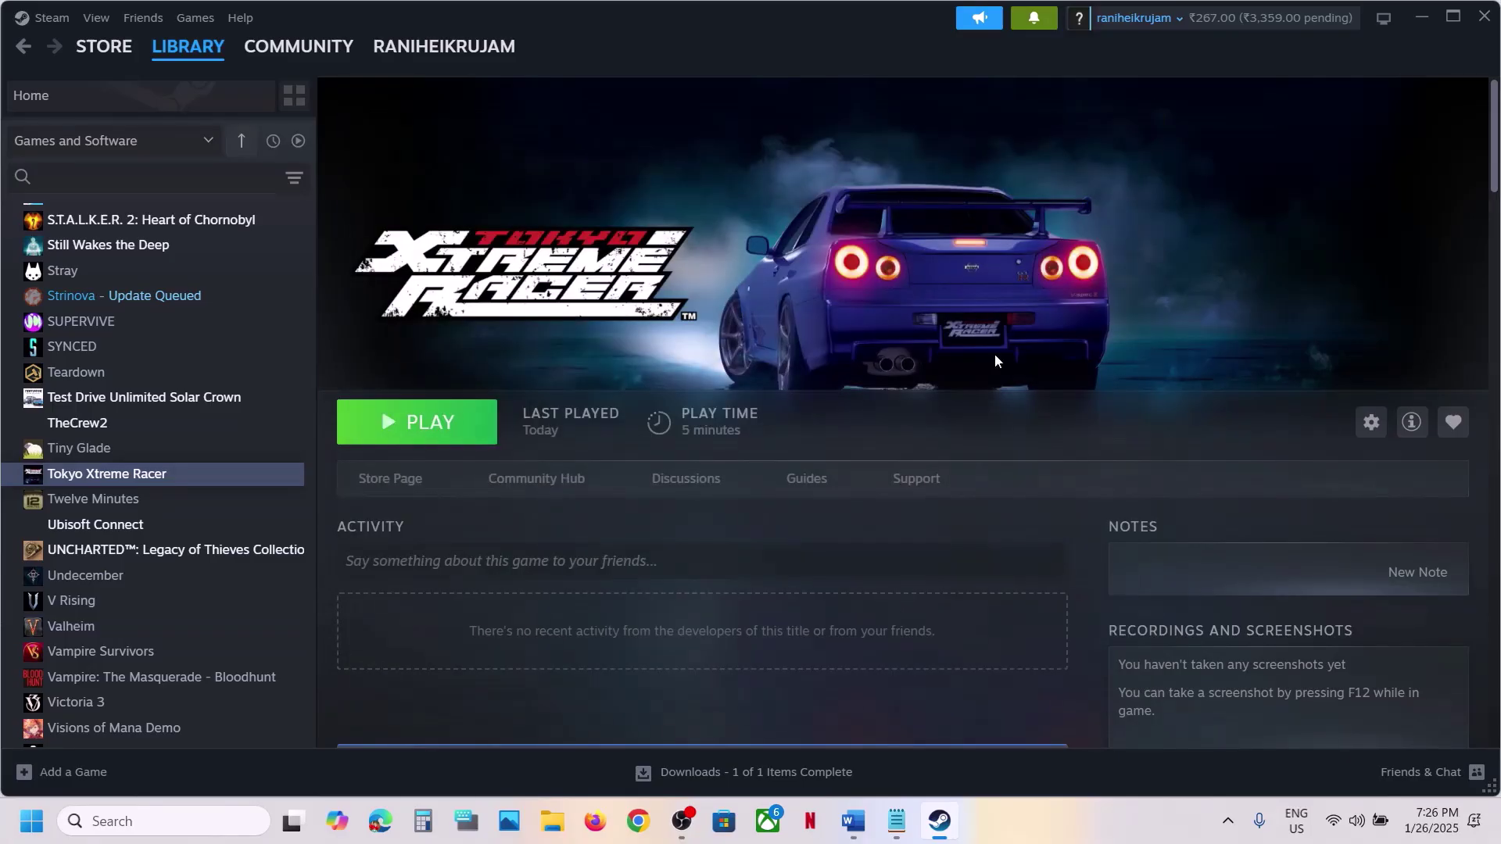
pyautogui.click(852, 820)
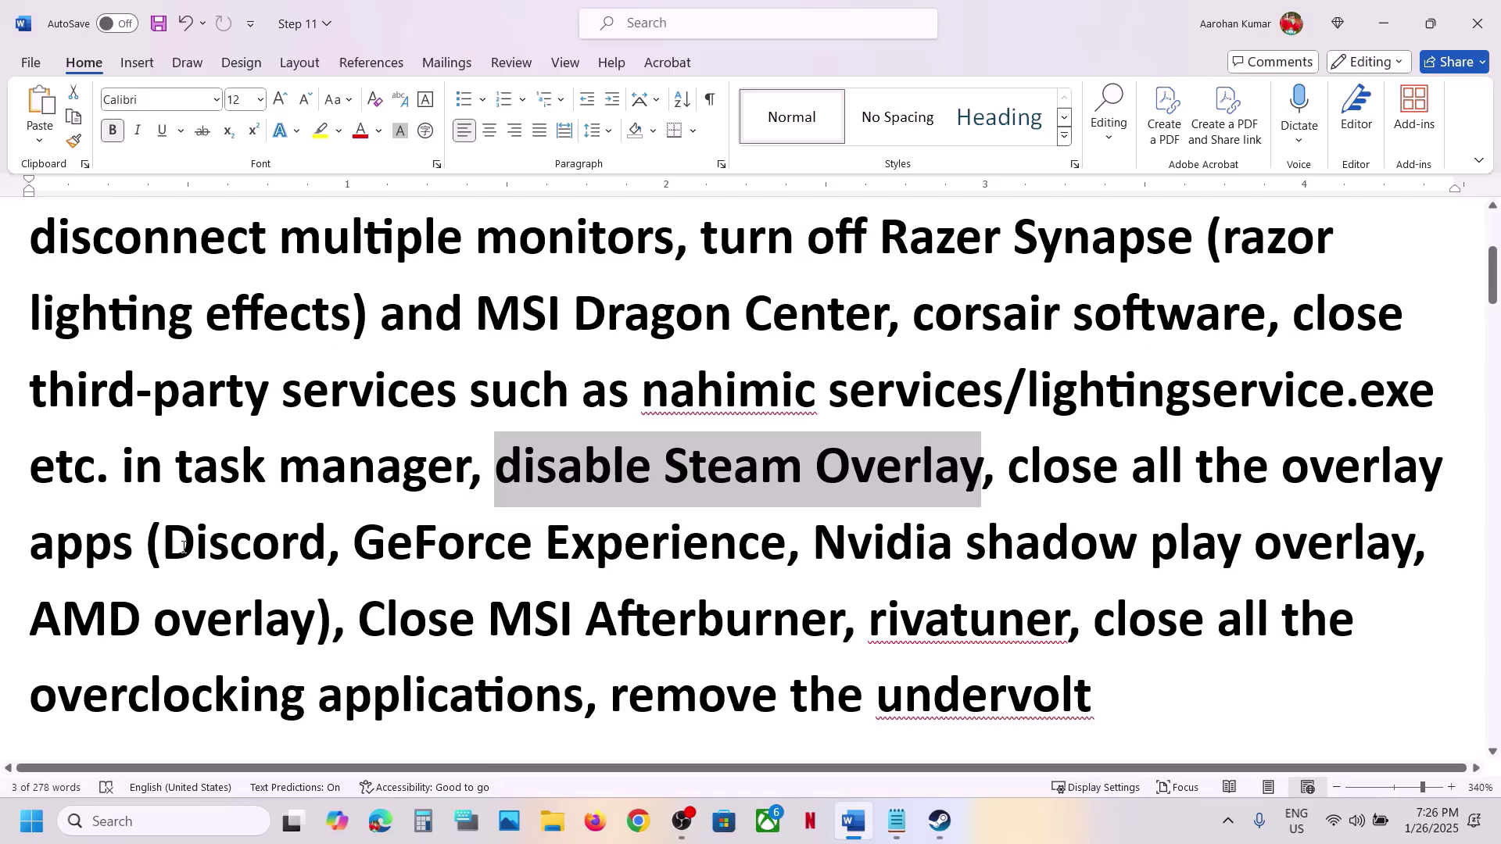
# Review the overlay apps to close, such as Discord and GeForce Experience.
pyautogui.moveTo(164, 545); pyautogui.dragTo(323, 542)
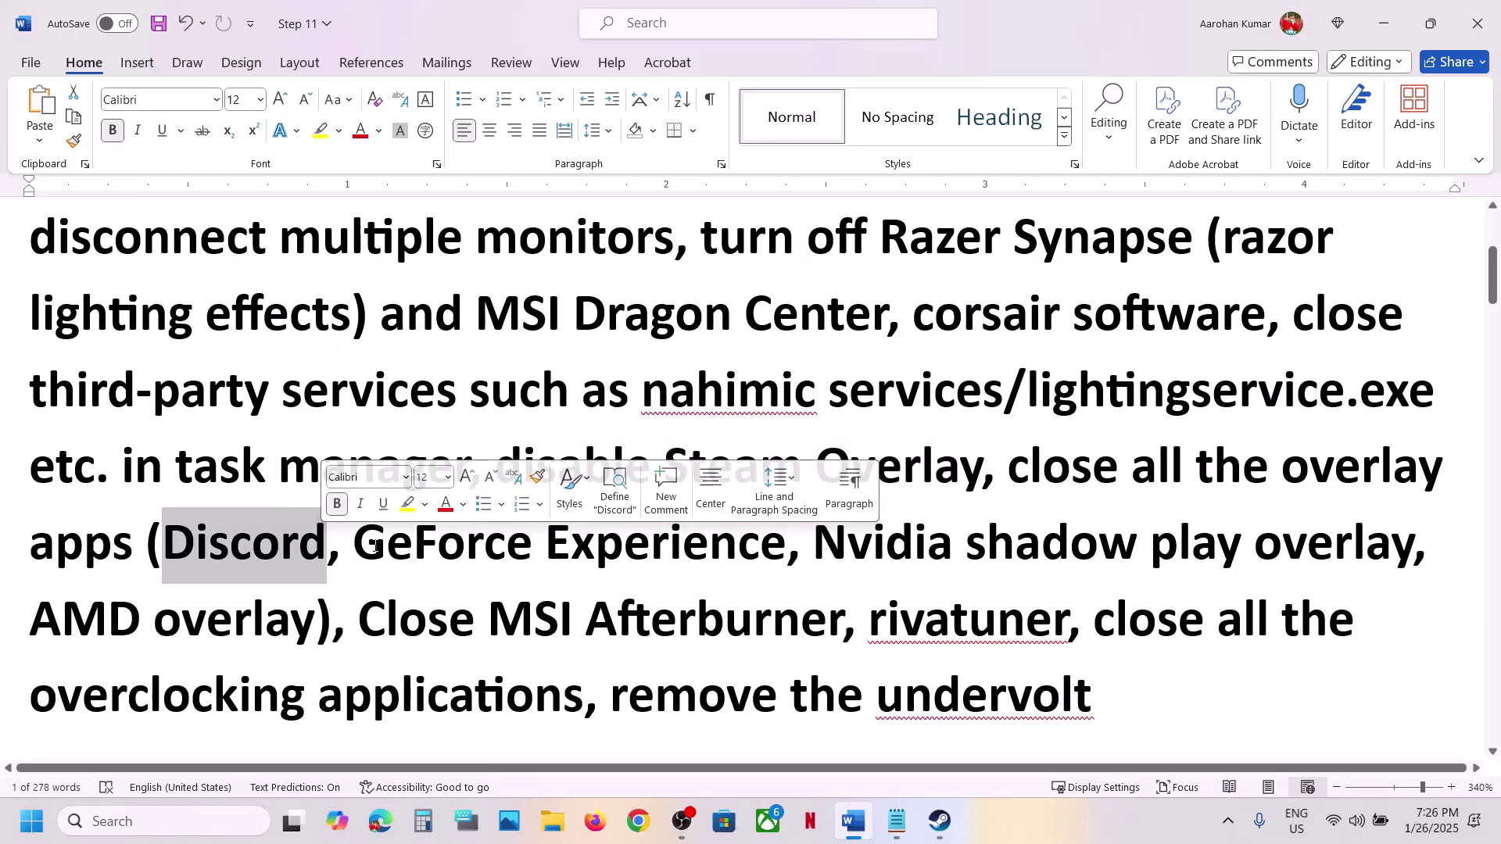
pyautogui.moveTo(361, 545); pyautogui.dragTo(774, 541)
pyautogui.click(1036, 488)
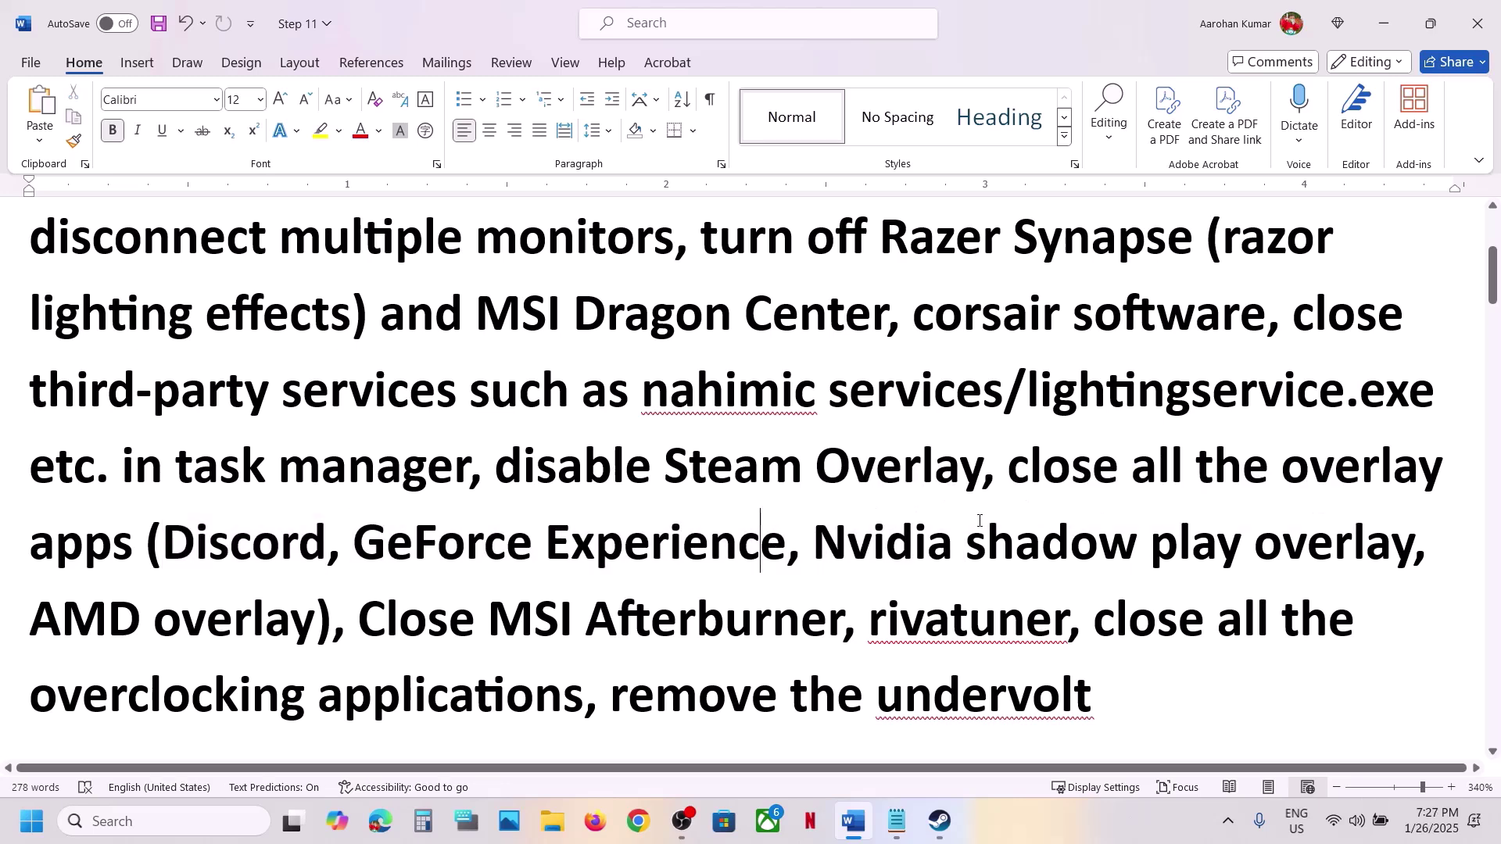
pyautogui.moveTo(1018, 477); pyautogui.dragTo(539, 544)
# Read past RivaTuner and the overclocking-tools item to Step 2, Uninstall vJoy.
pyautogui.scroll(-1, 445, 547)
pyautogui.scroll(-1, 445, 547)
pyautogui.moveTo(363, 516); pyautogui.dragTo(788, 497)
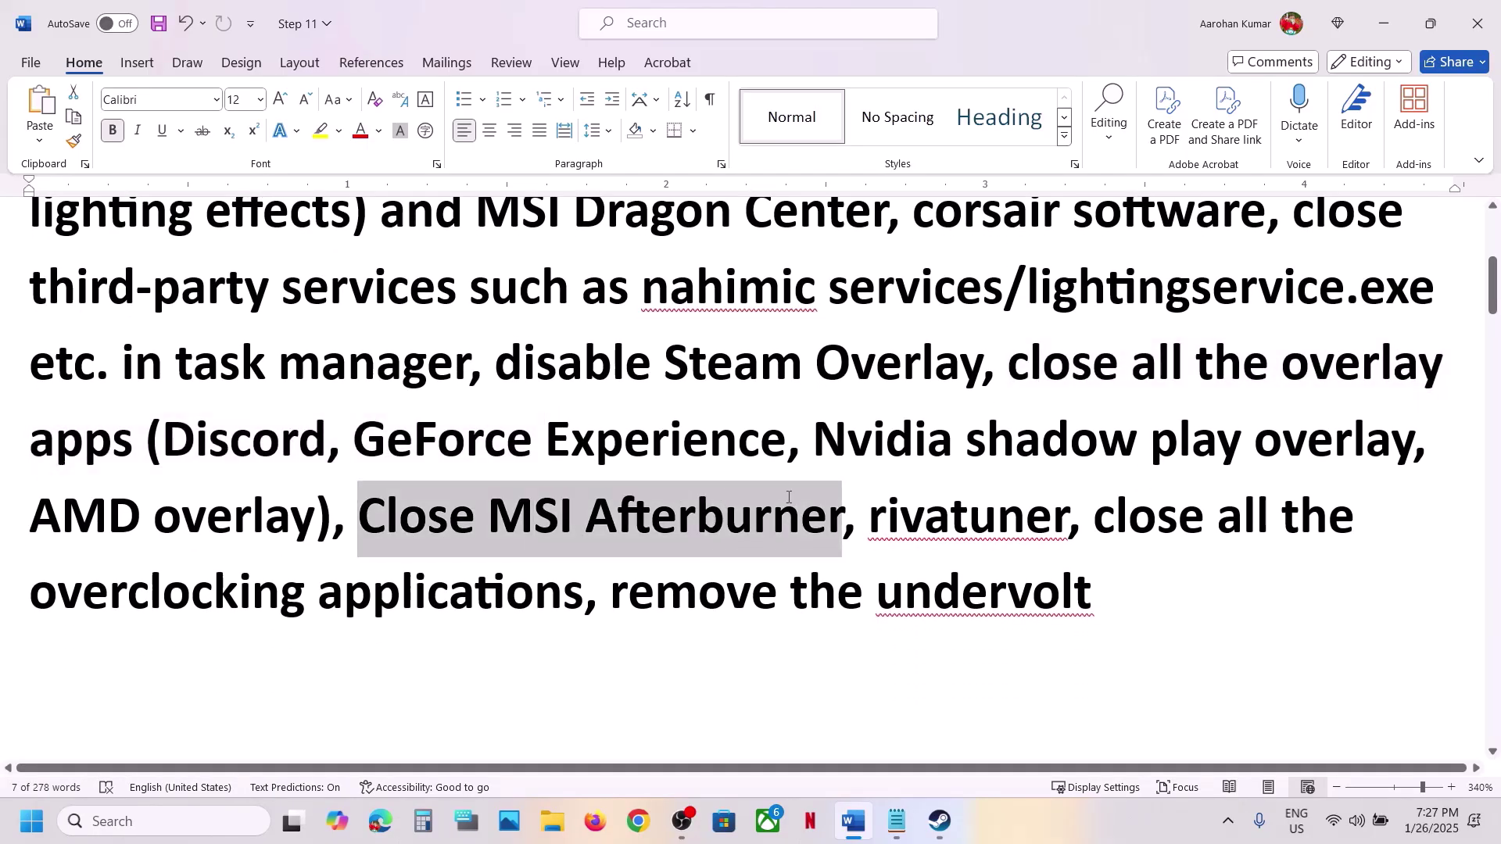
pyautogui.moveTo(886, 517); pyautogui.dragTo(969, 519)
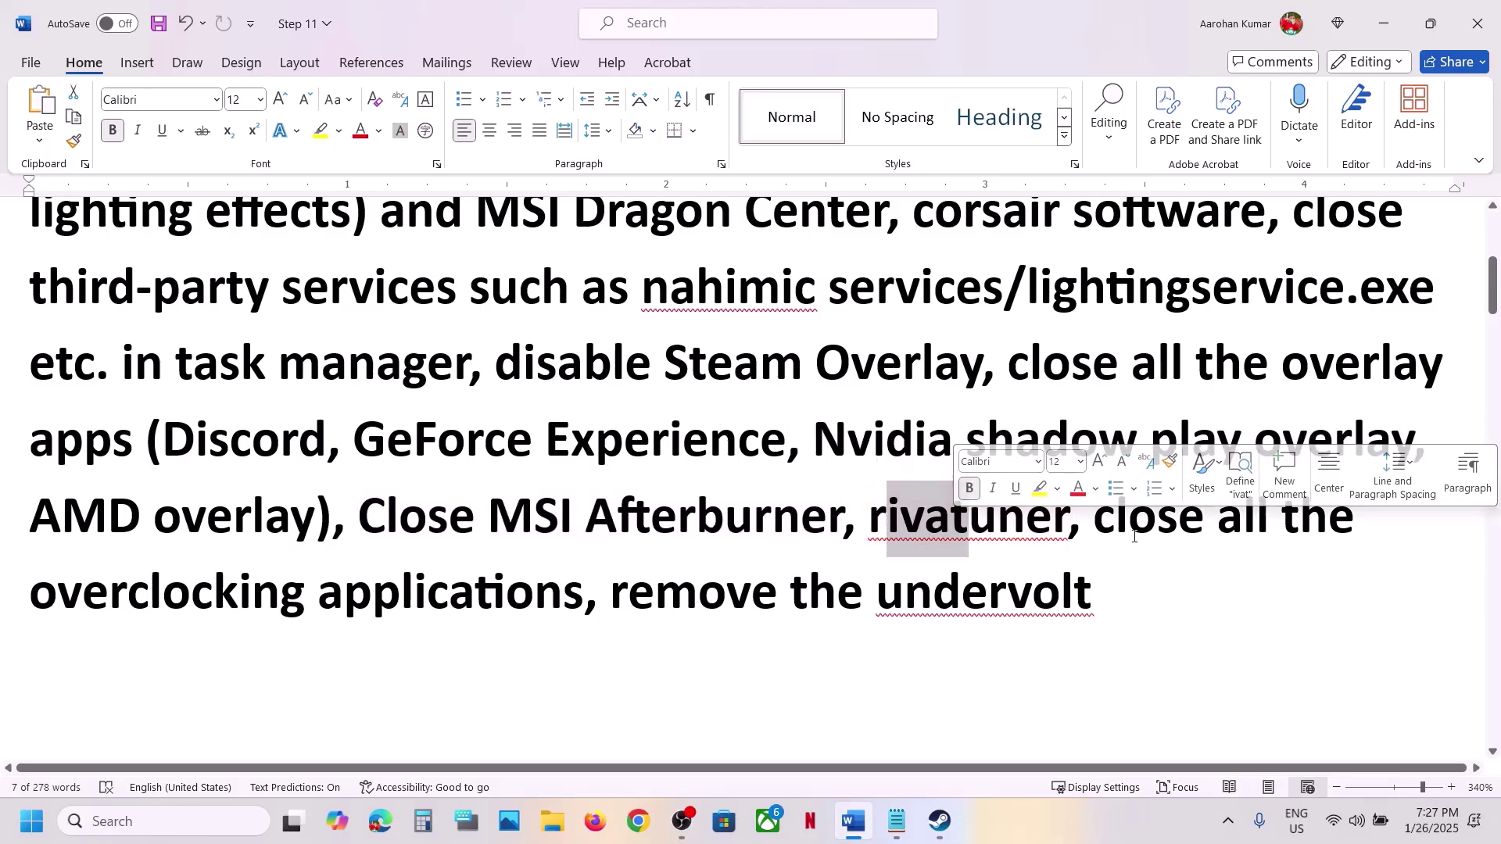
pyautogui.moveTo(1099, 530); pyautogui.dragTo(1043, 601)
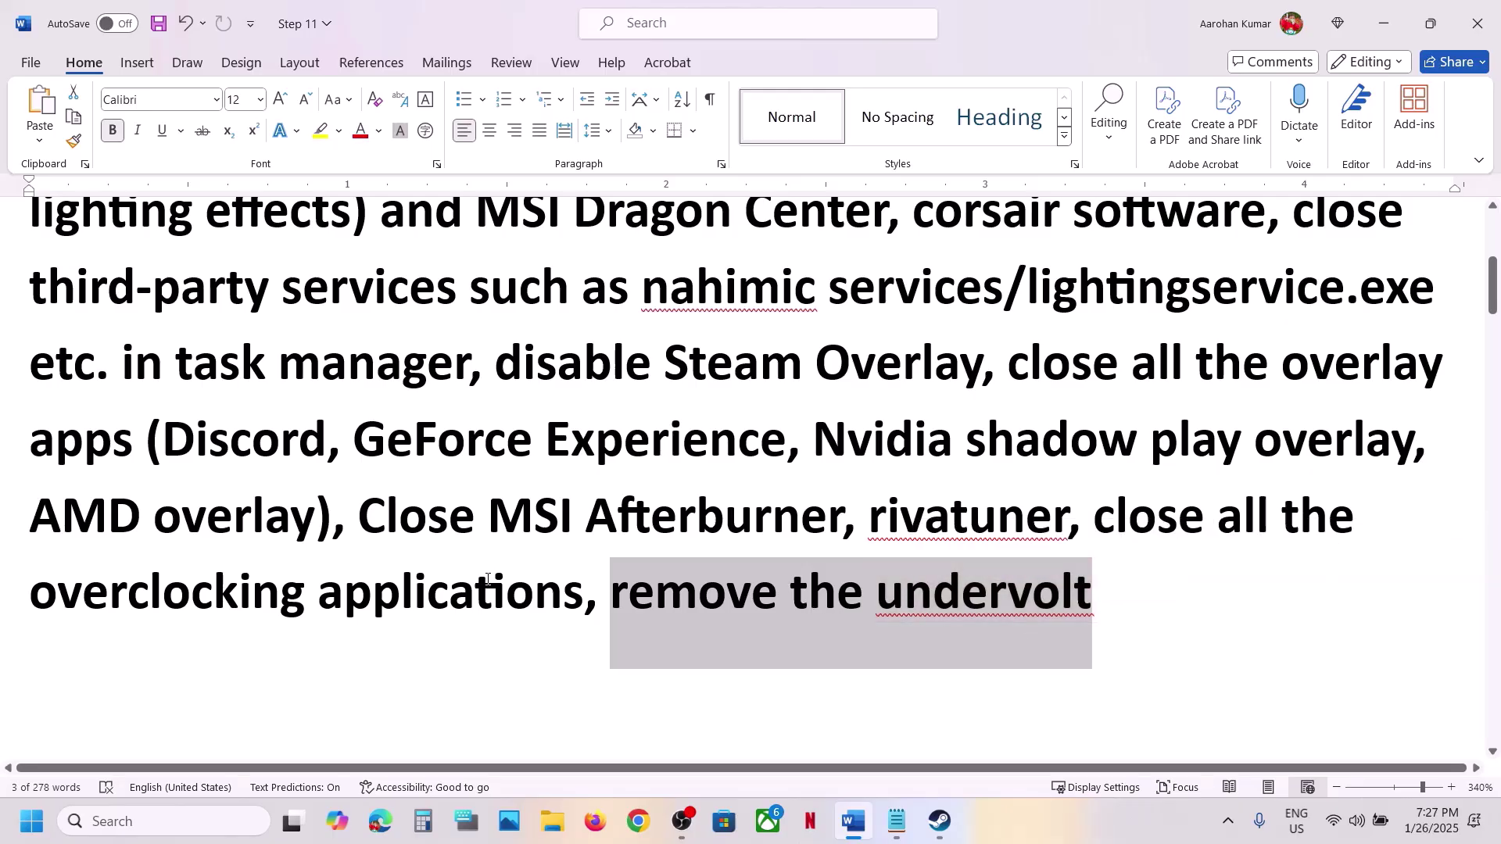
pyautogui.scroll(-3, 487, 579)
pyautogui.moveTo(206, 532); pyautogui.dragTo(504, 548)
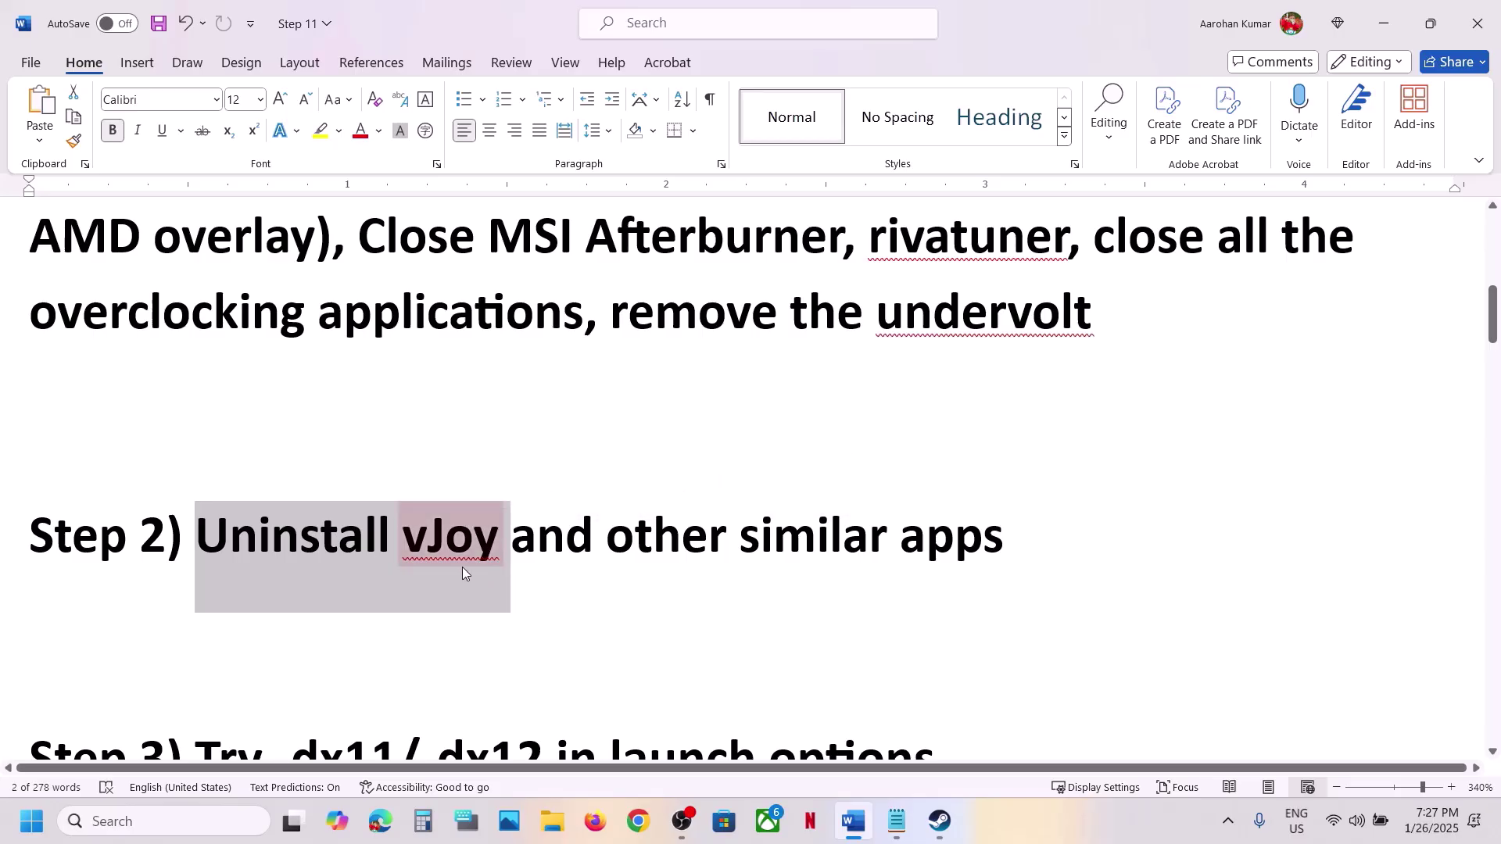
# Open Control Panel's installed programs list and locate vJoy Device Driver.
pyautogui.click(193, 810)
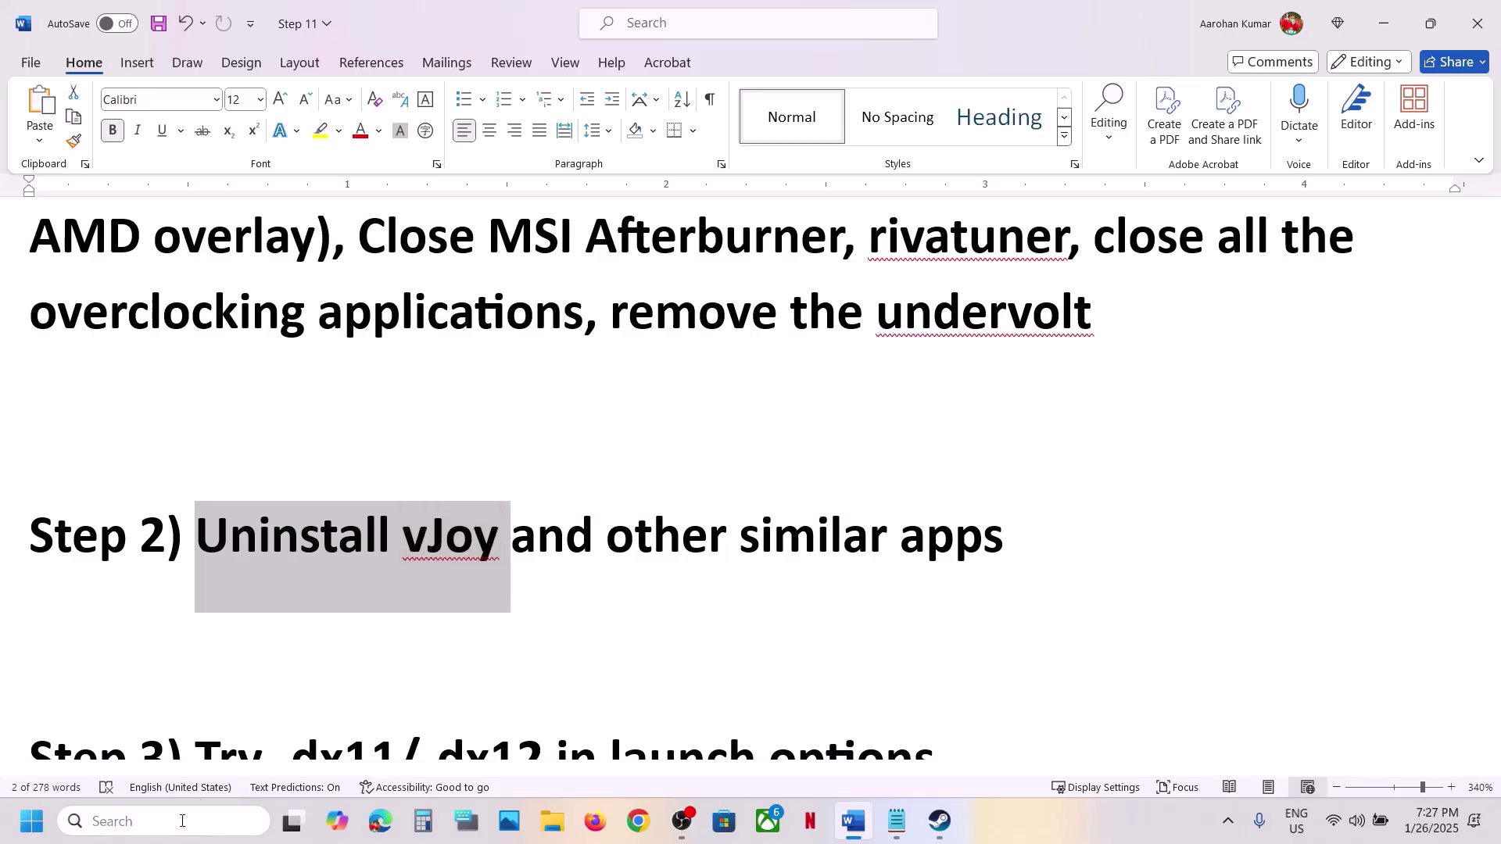
pyautogui.write('ontrol')
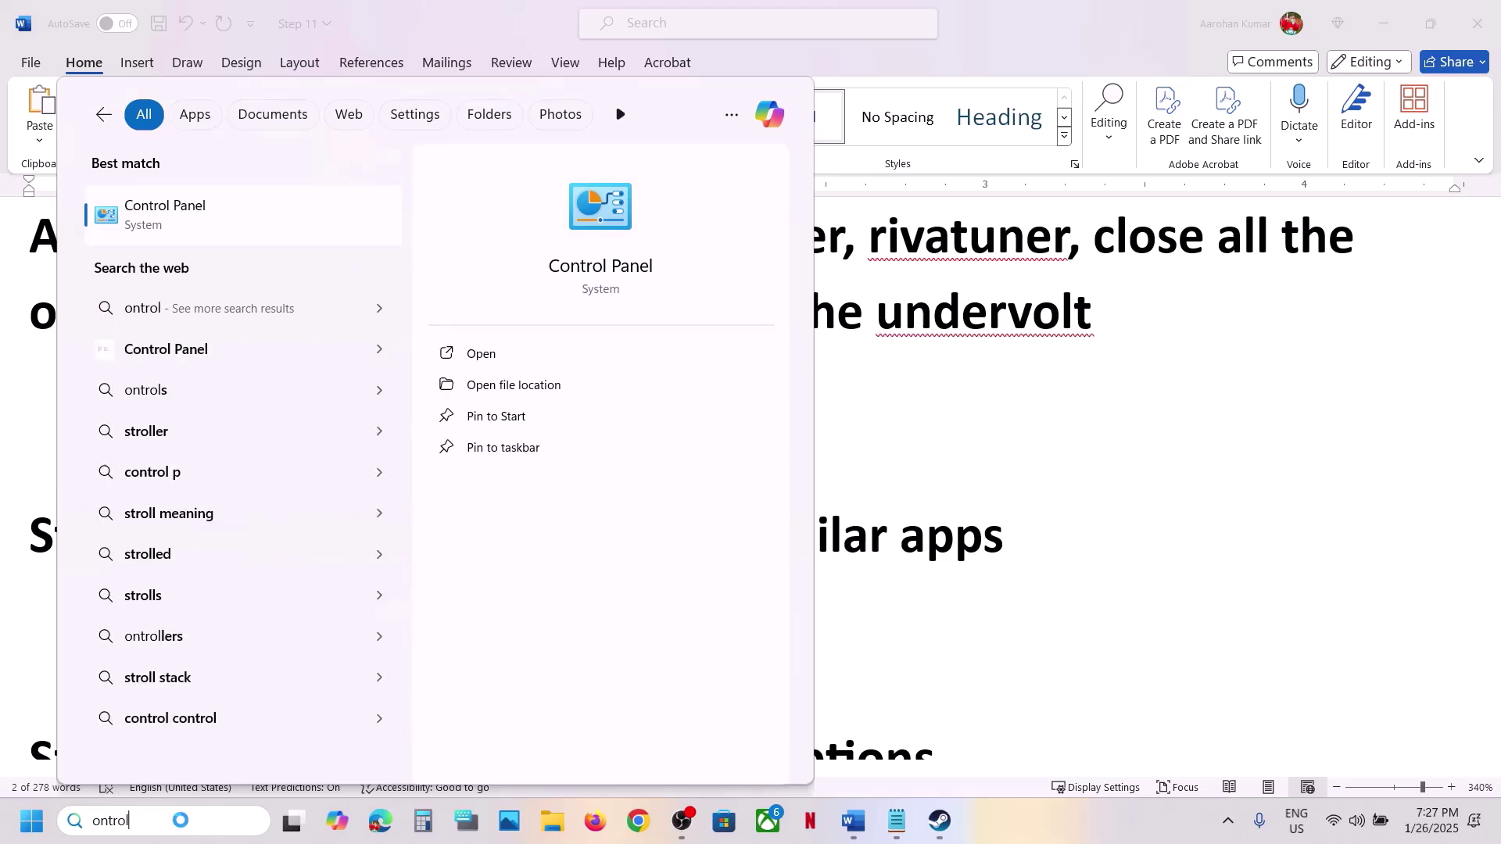
pyautogui.press('Return')
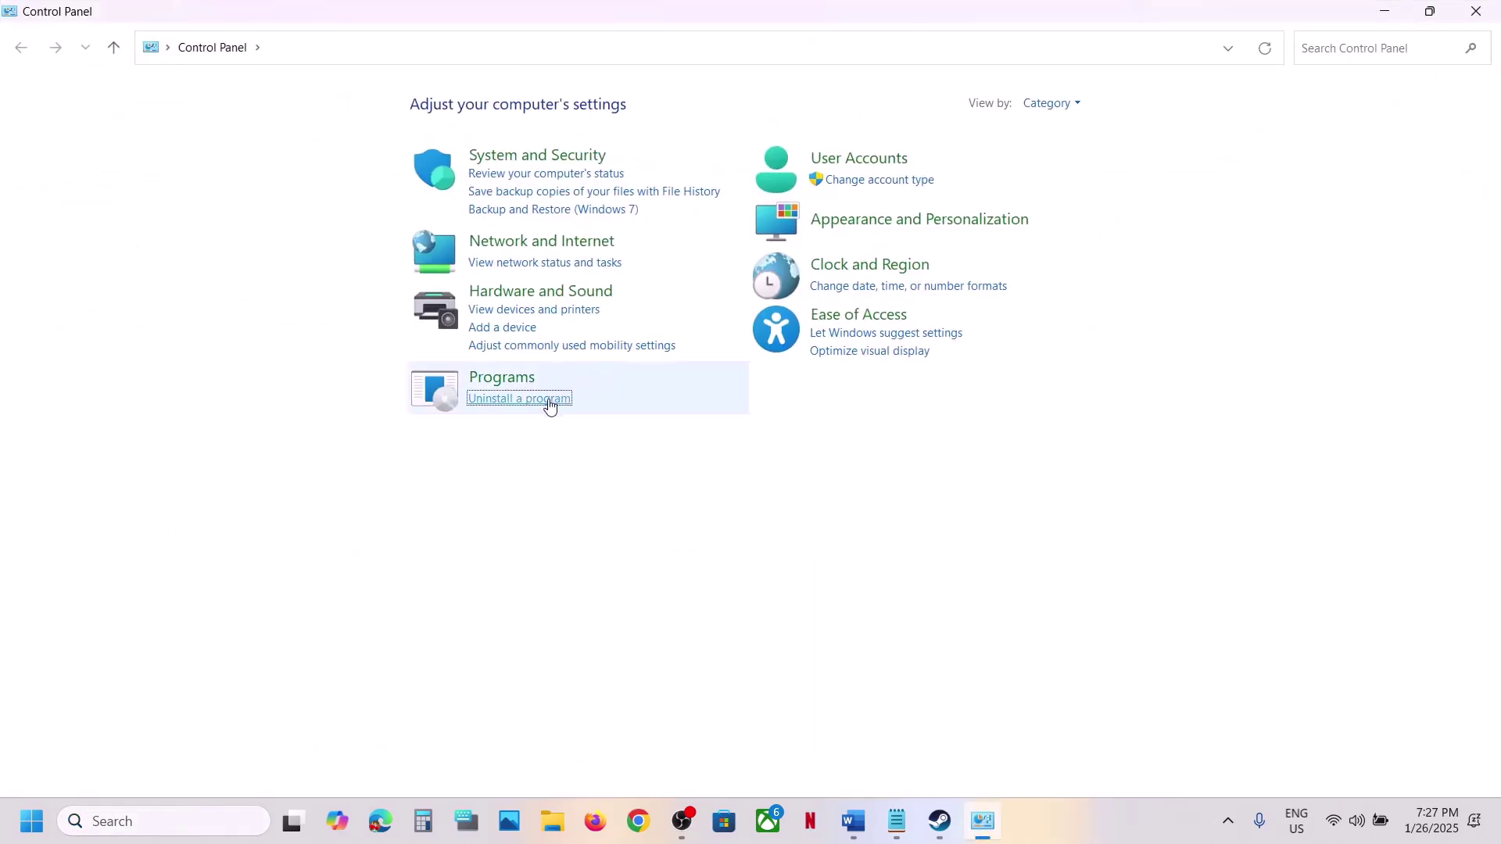
pyautogui.click(549, 400)
pyautogui.press('v')
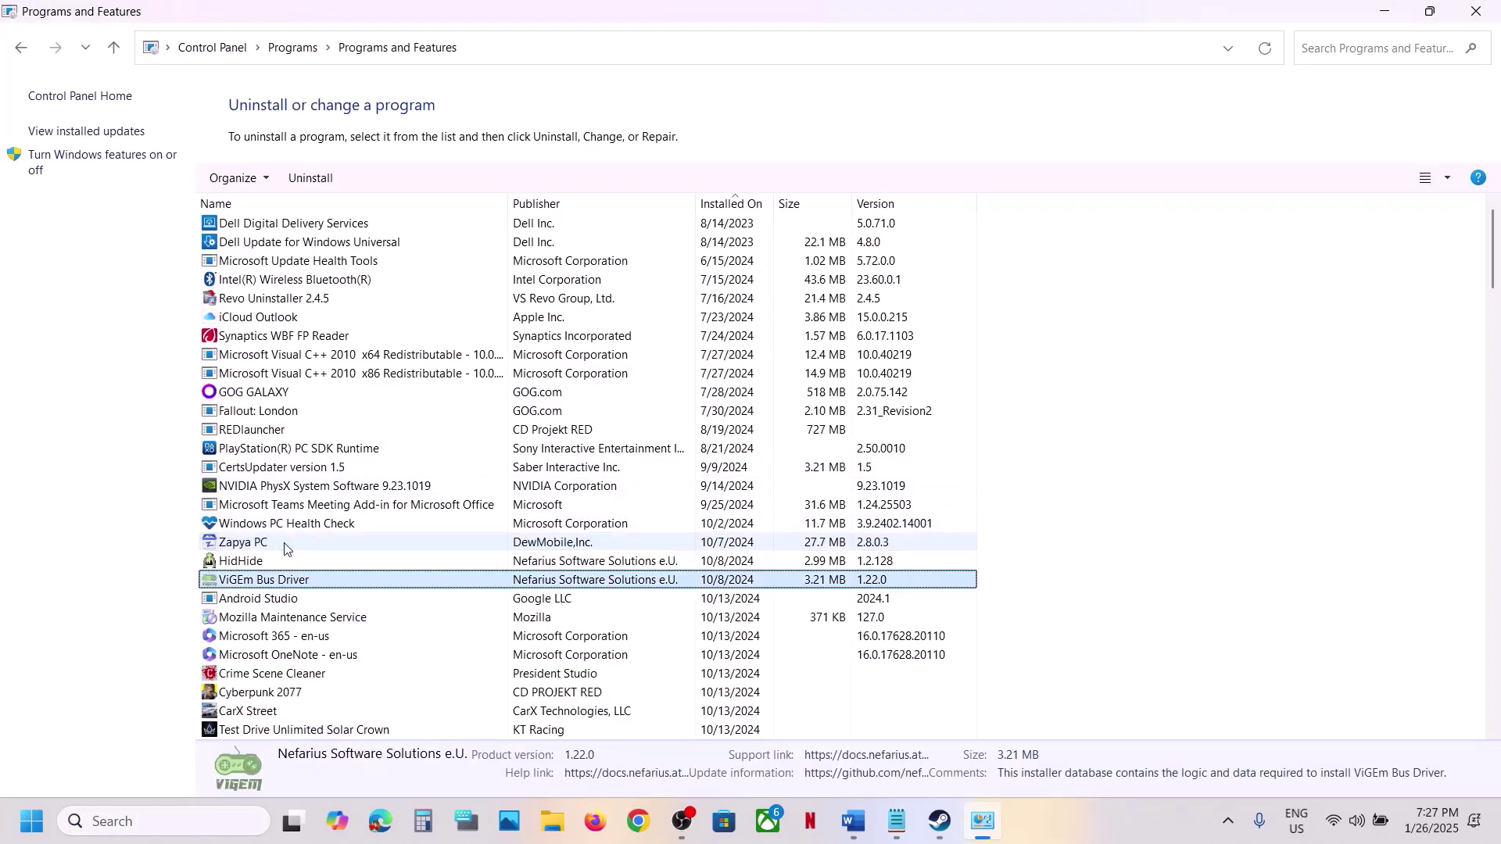
pyautogui.press('v')
pyautogui.press('v')
pyautogui.press('v')
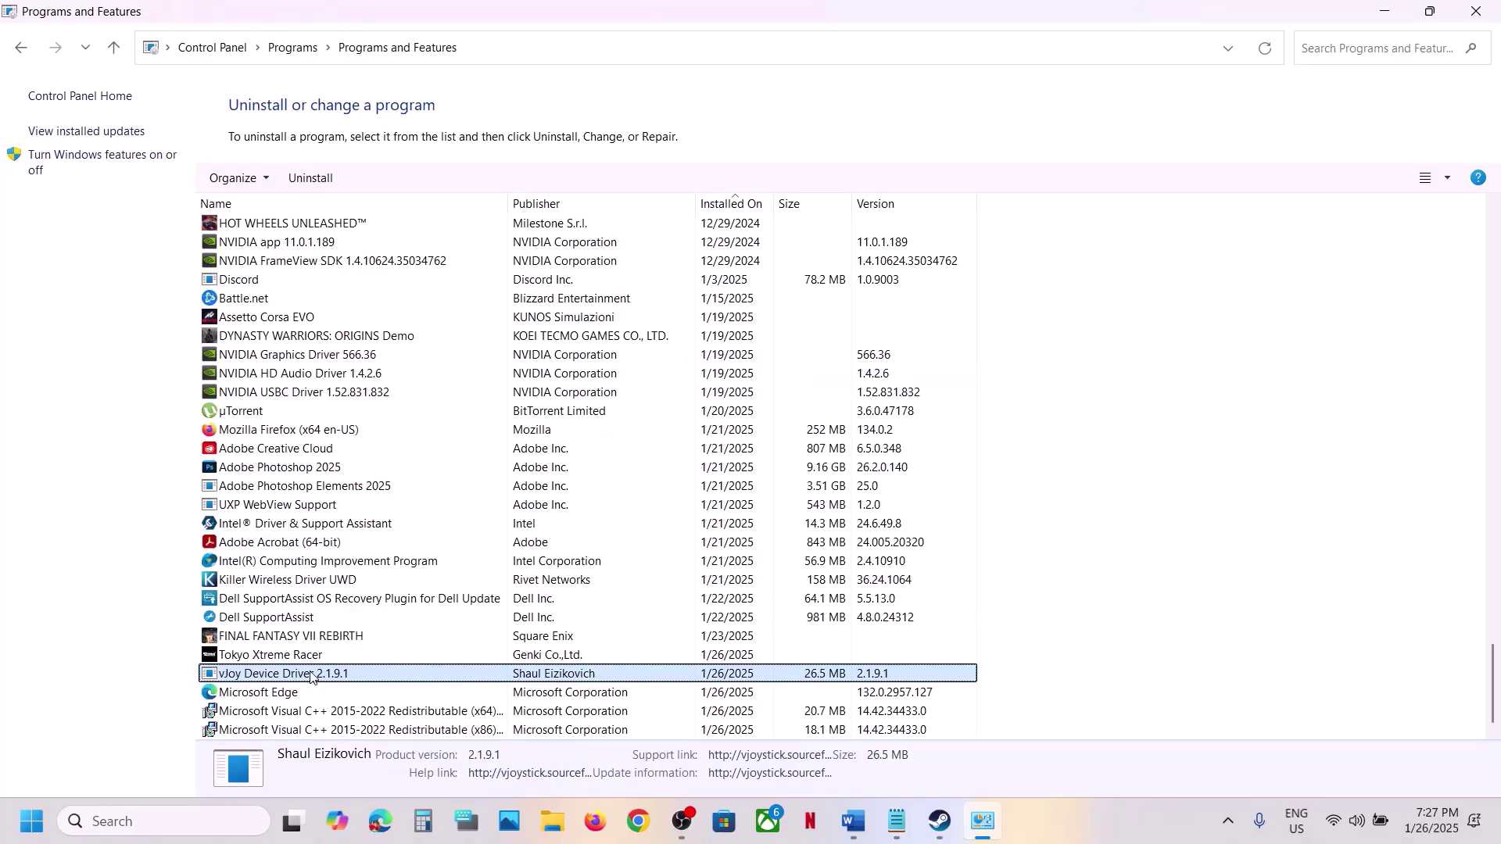
# Uninstall vJoy Device Driver 2.1.9.1, then search Windows for other 'vjo' apps.
pyautogui.rightClick(311, 677)
pyautogui.click(403, 687)
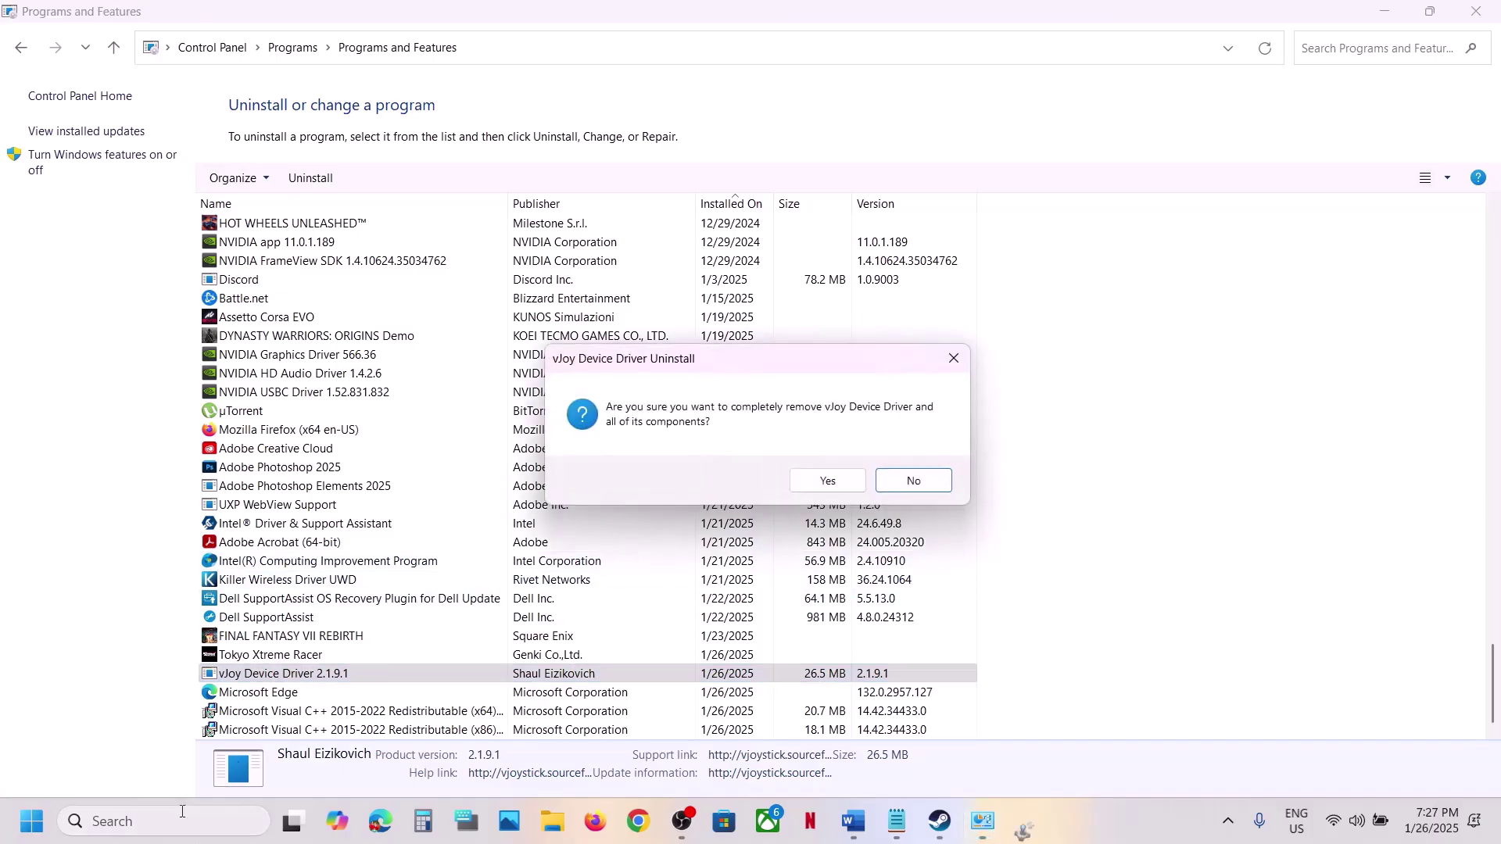
pyautogui.click(842, 483)
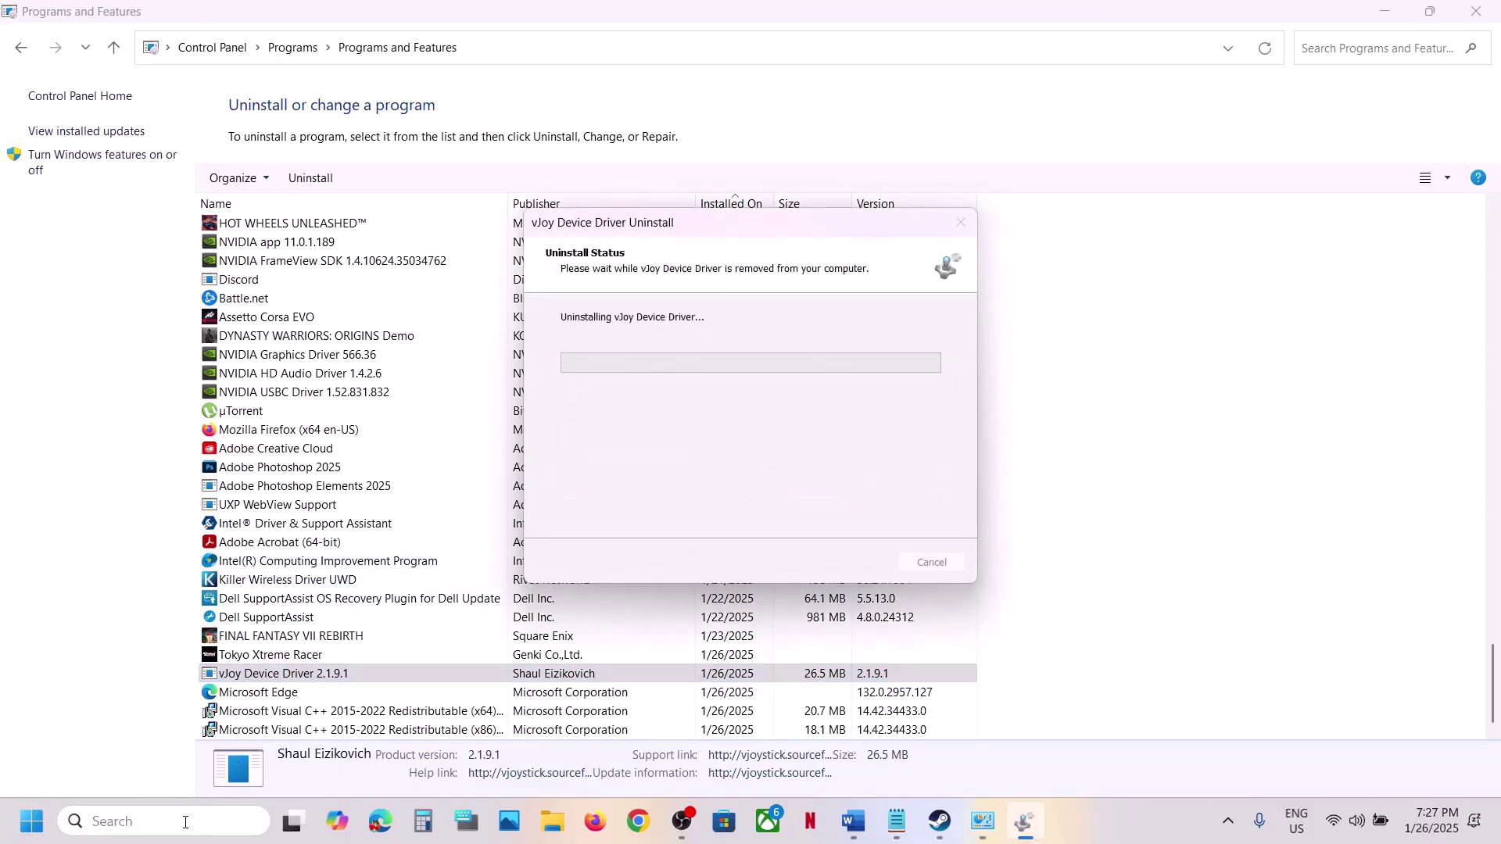
pyautogui.click(100, 821)
pyautogui.write('vjo')
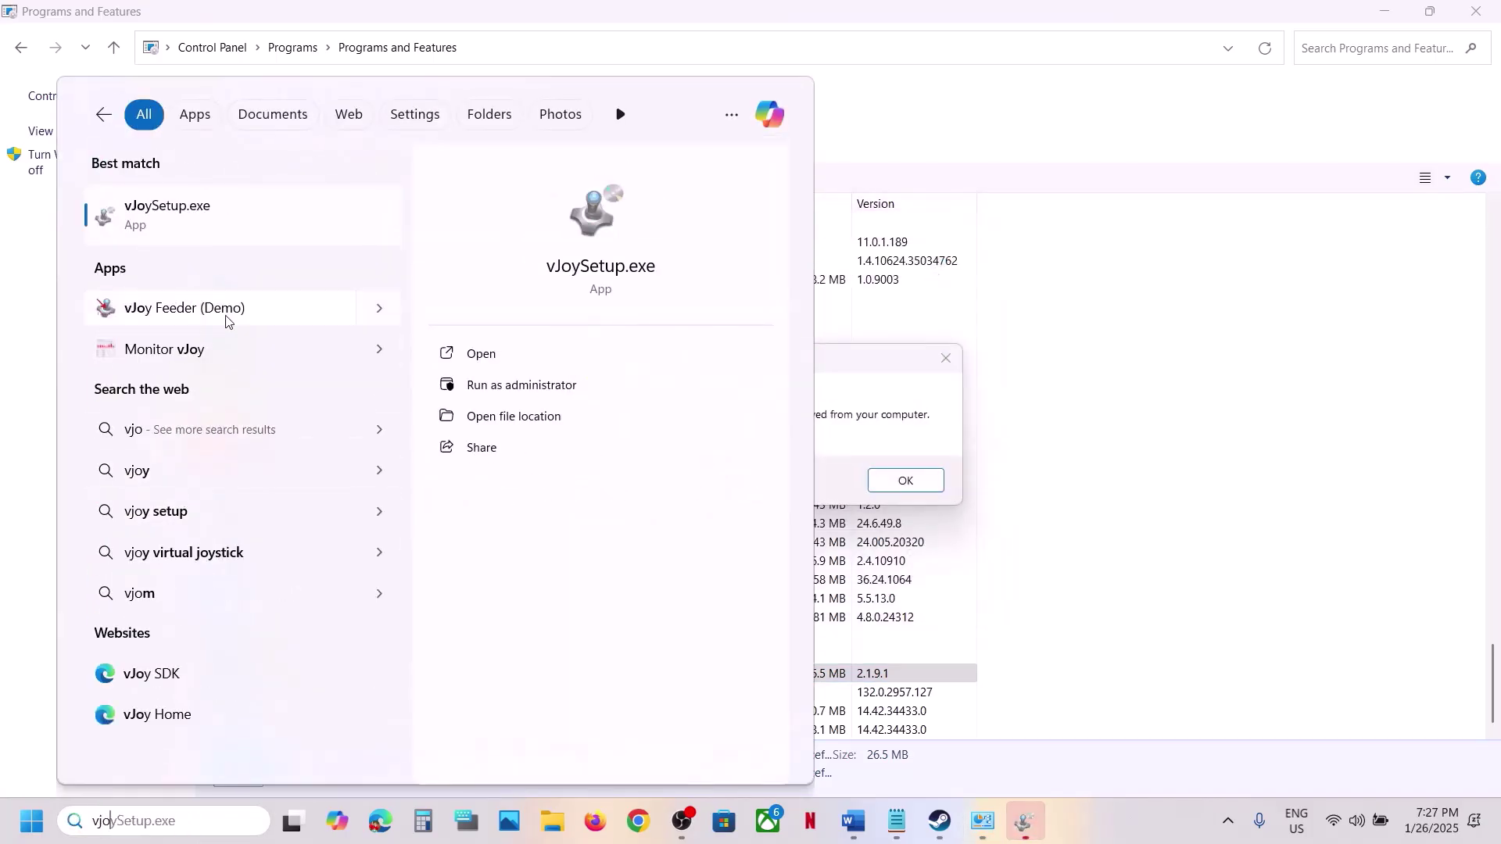
# Uninstall the vJoy Feeder app and search Installed apps for 'vjoy'.
pyautogui.rightClick(166, 312)
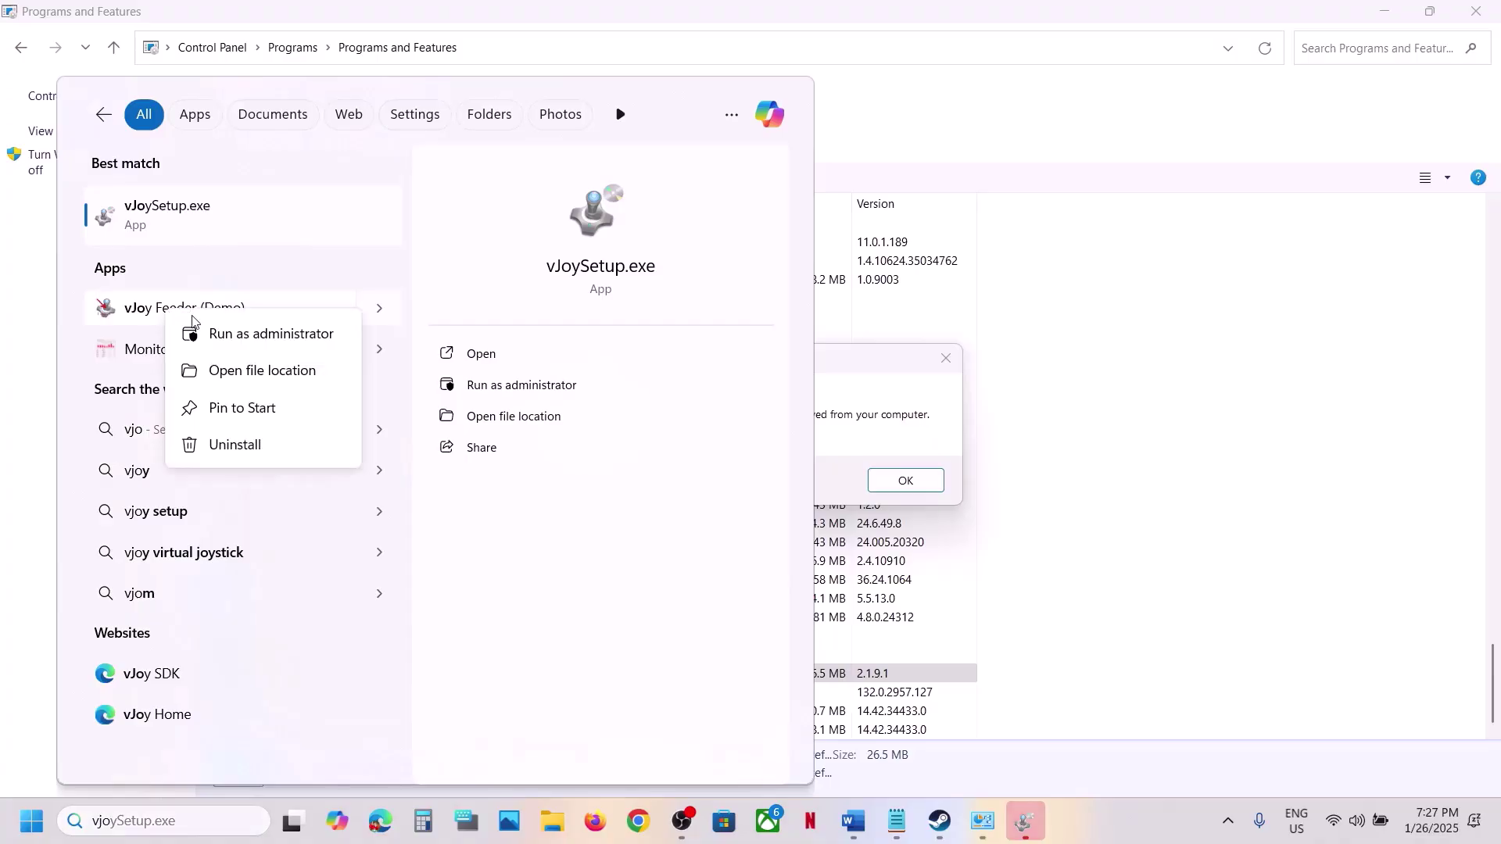
pyautogui.click(236, 444)
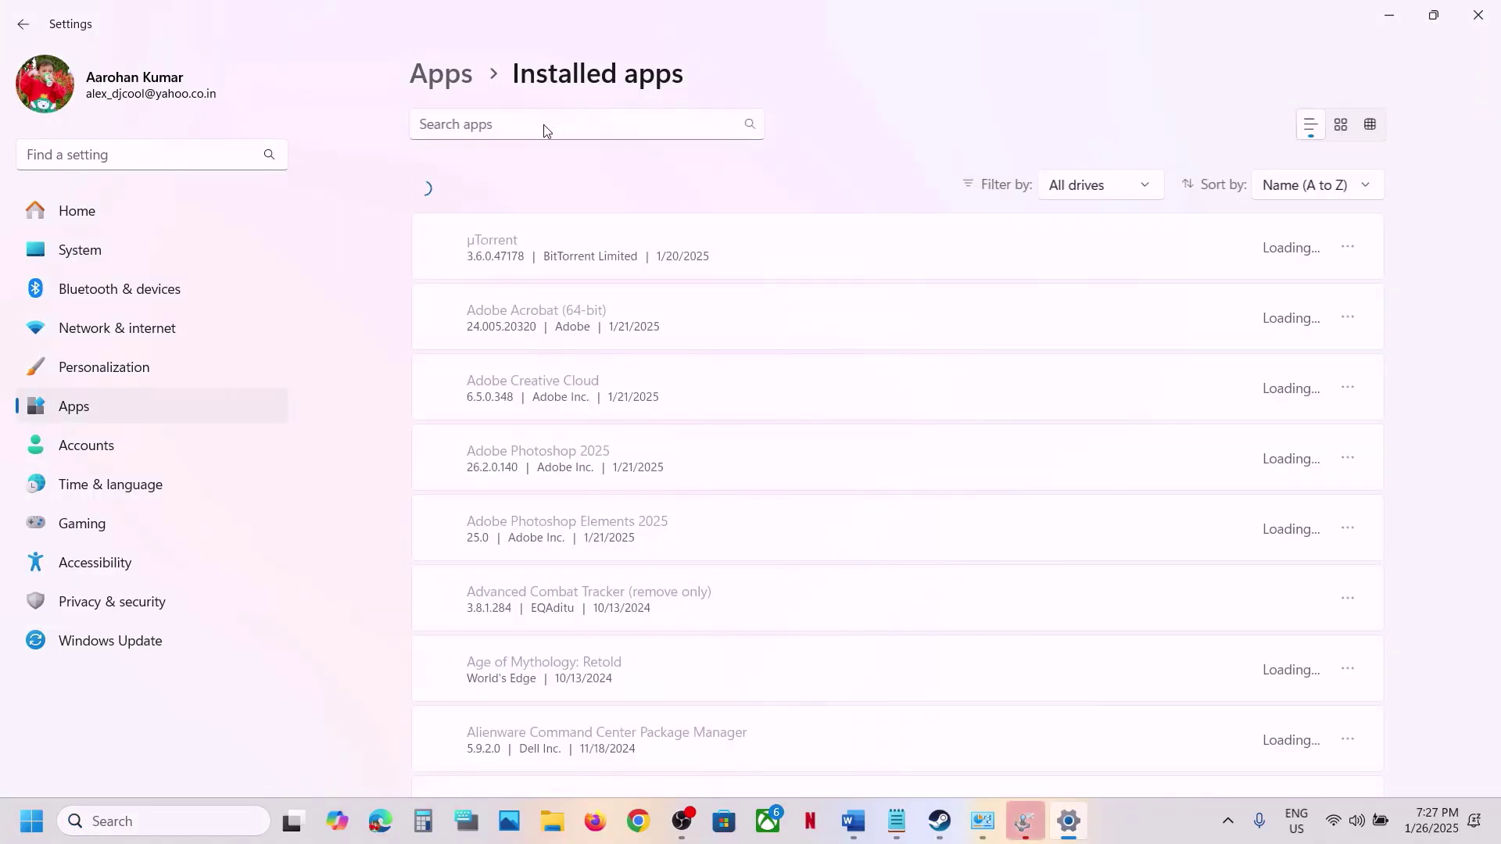
pyautogui.click(506, 131)
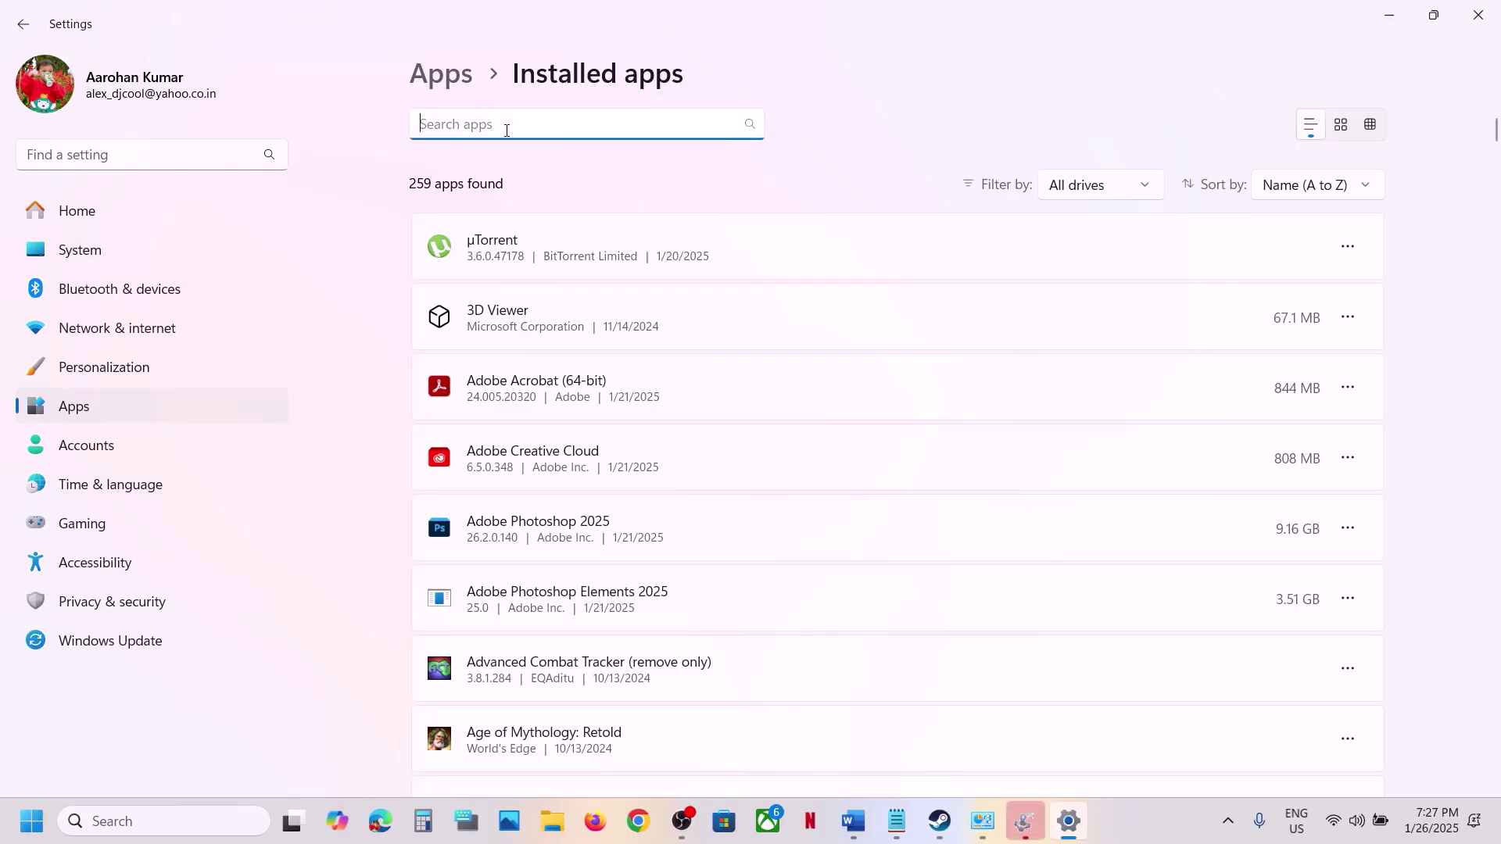
pyautogui.write('vjoy')
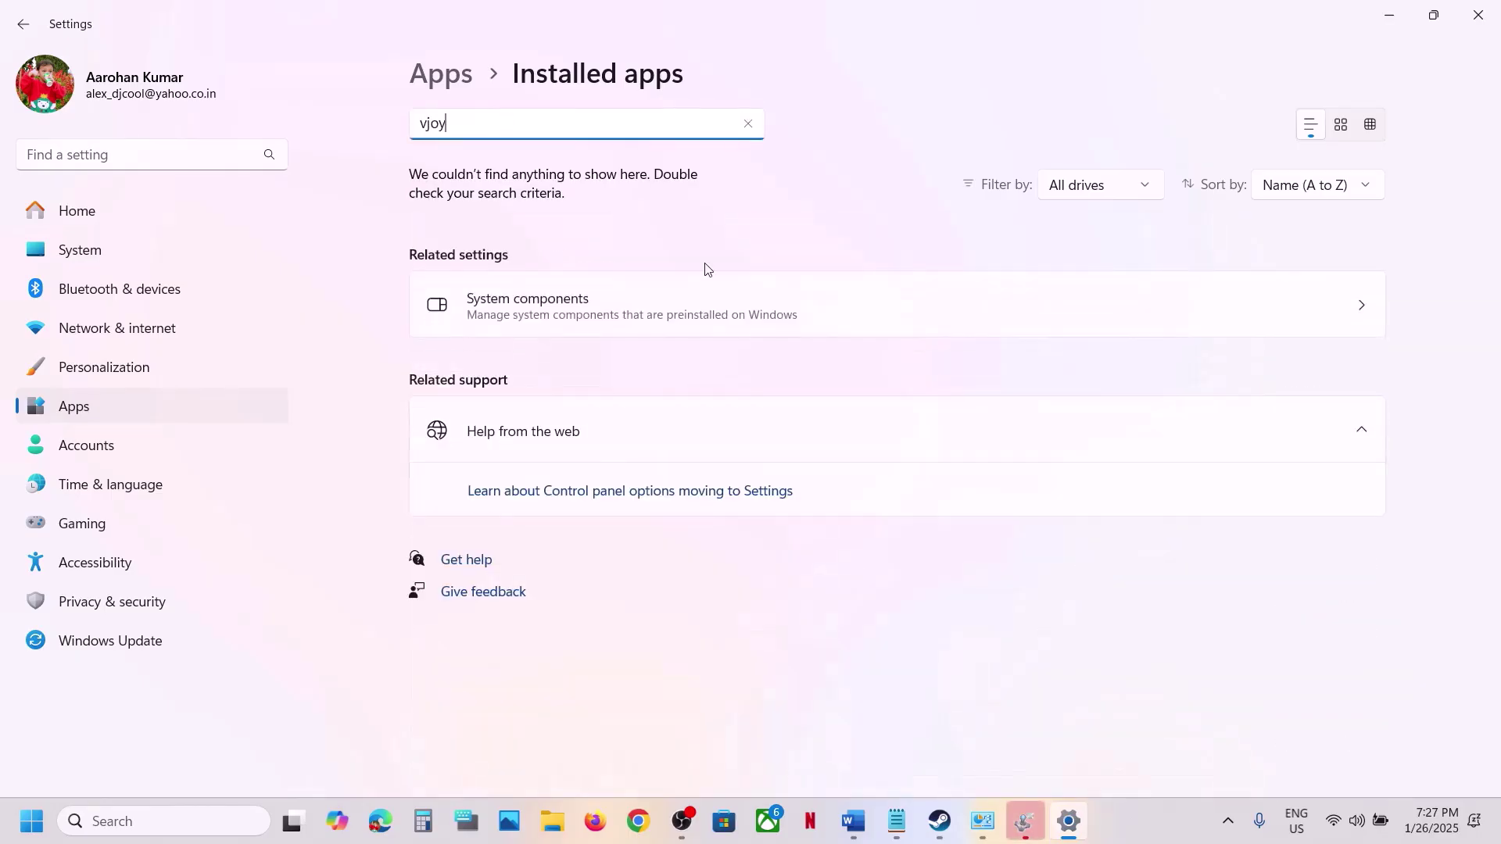
# Dismiss the vJoy removal success message and close the power menu without restarting.
pyautogui.click(1025, 821)
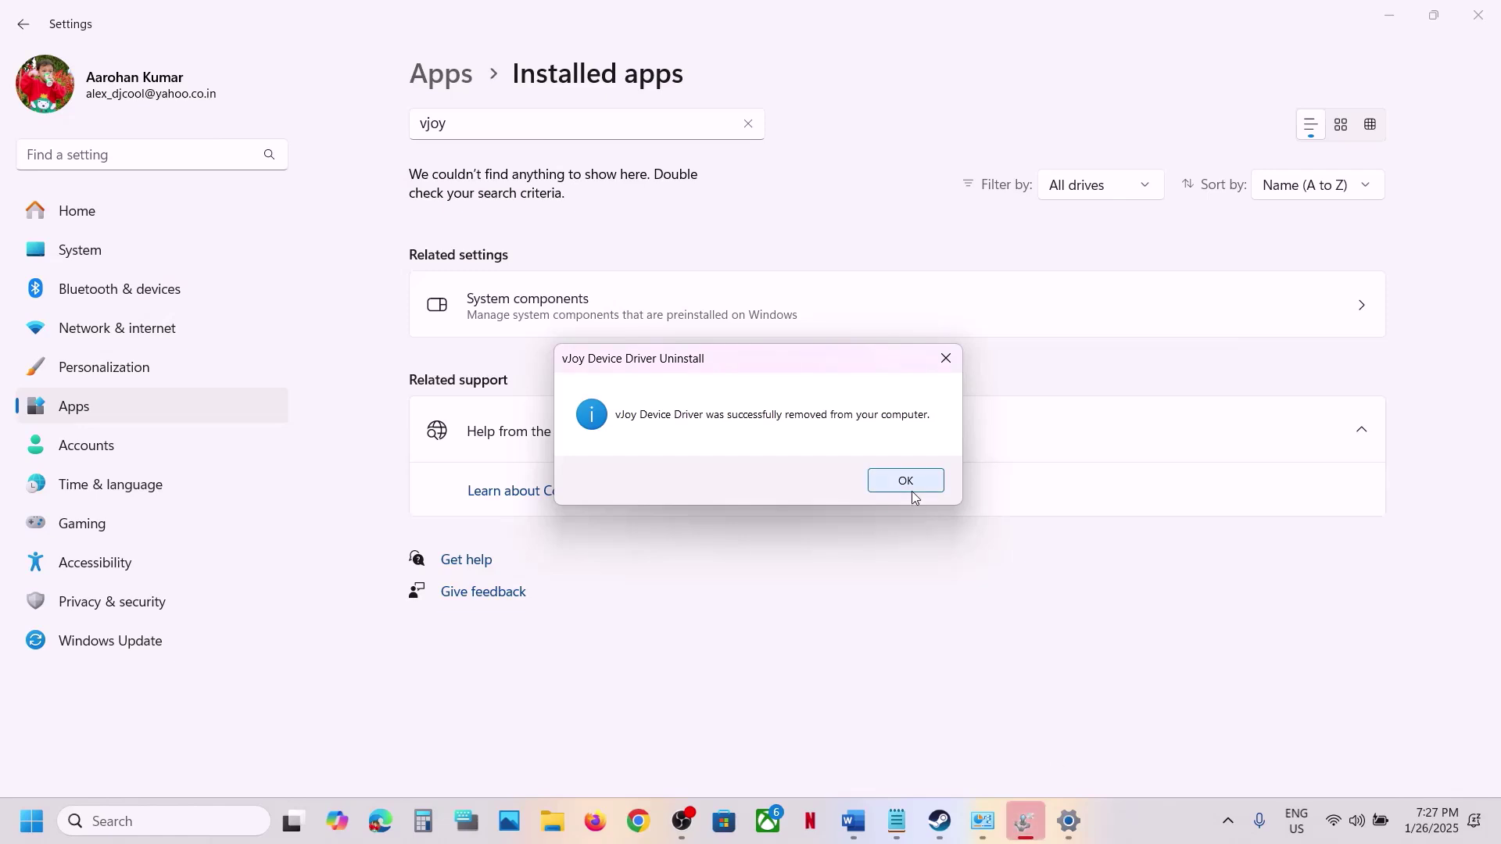
pyautogui.click(905, 480)
pyautogui.click(32, 821)
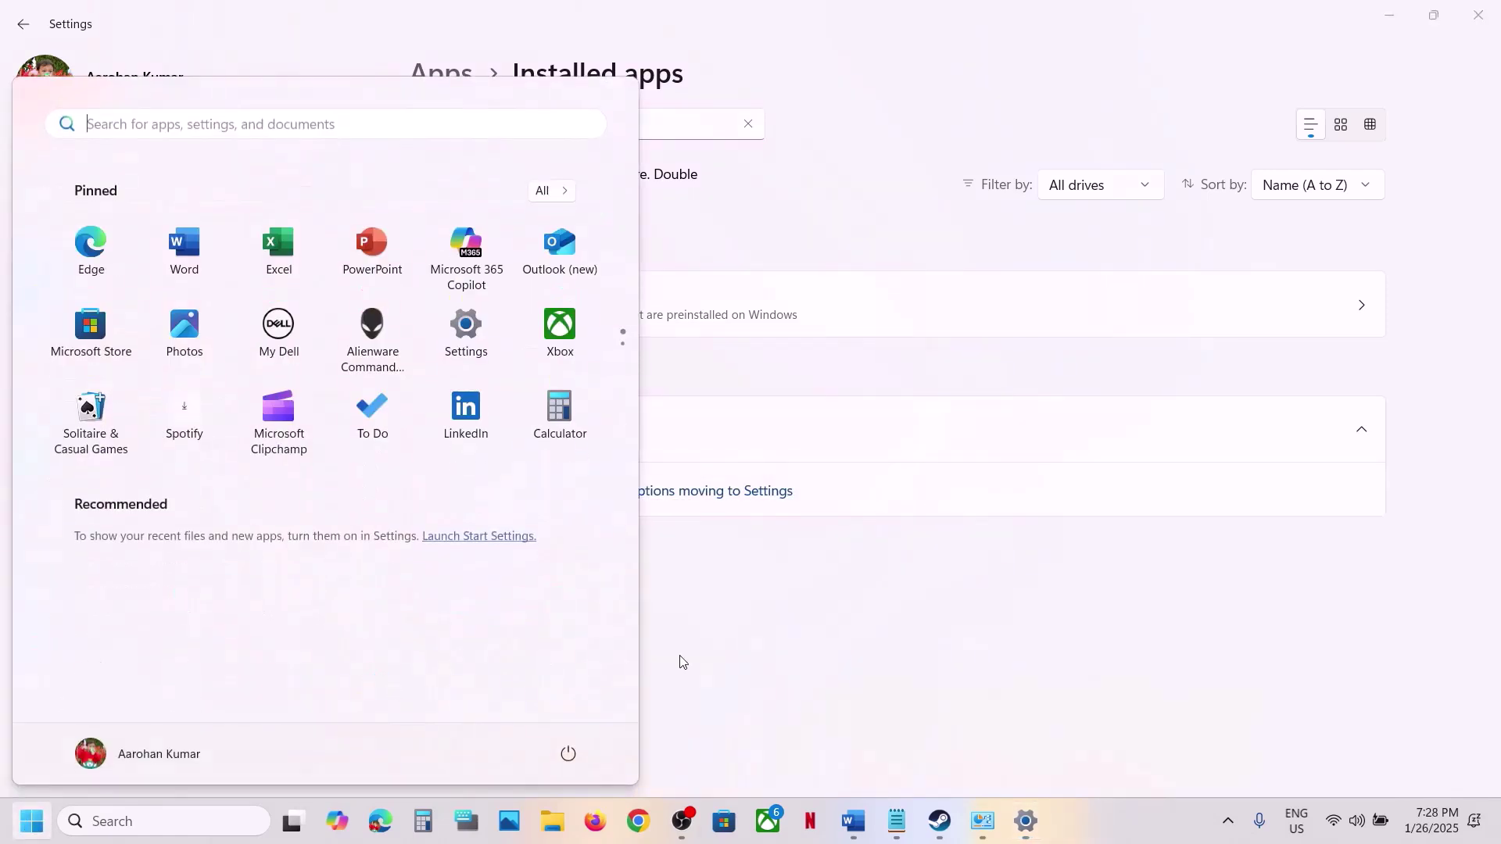
pyautogui.click(568, 753)
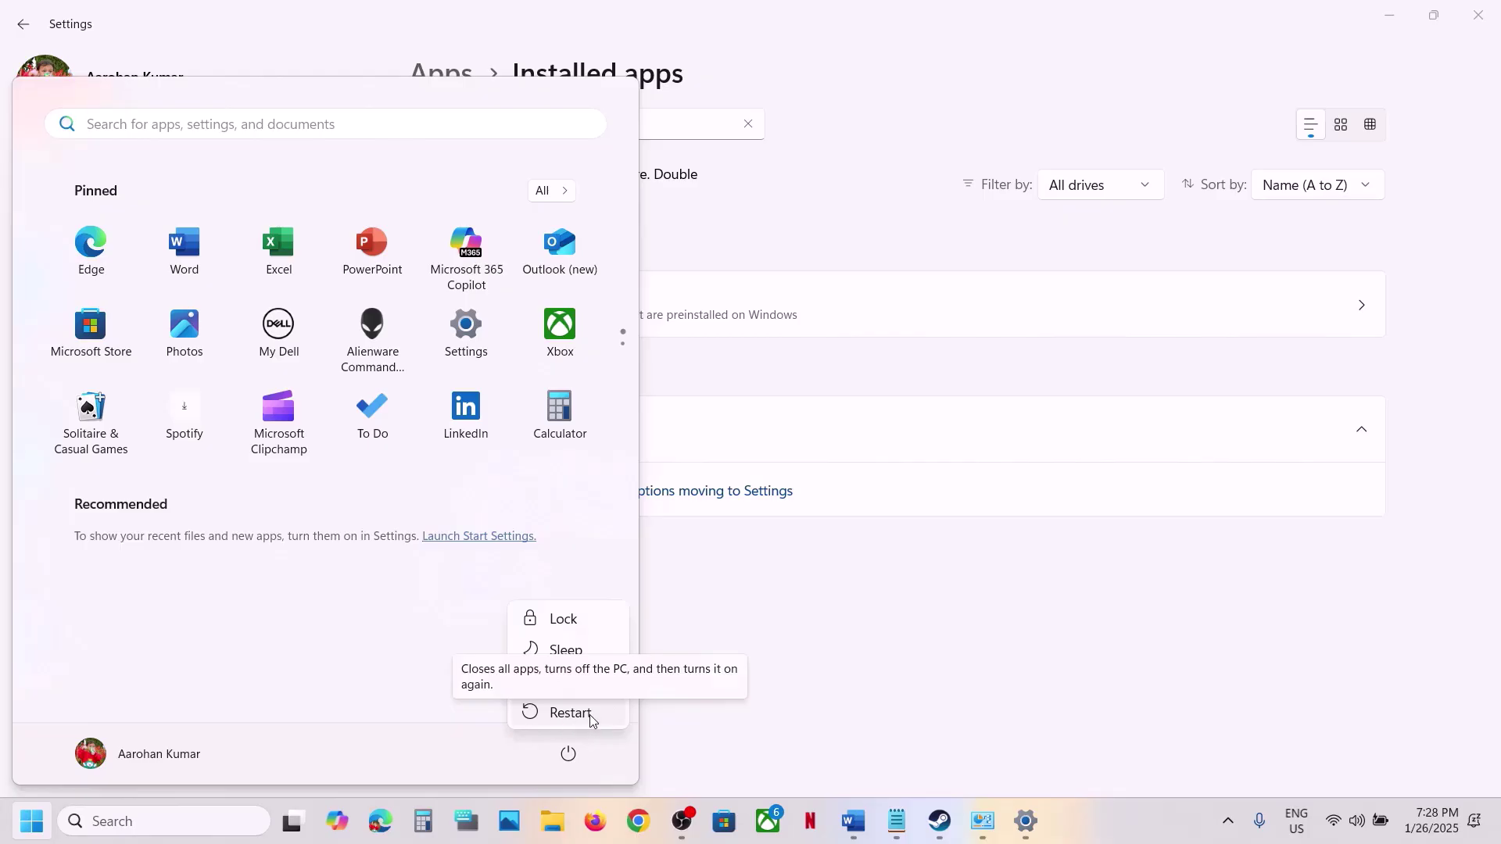
pyautogui.click(909, 634)
pyautogui.click(909, 634)
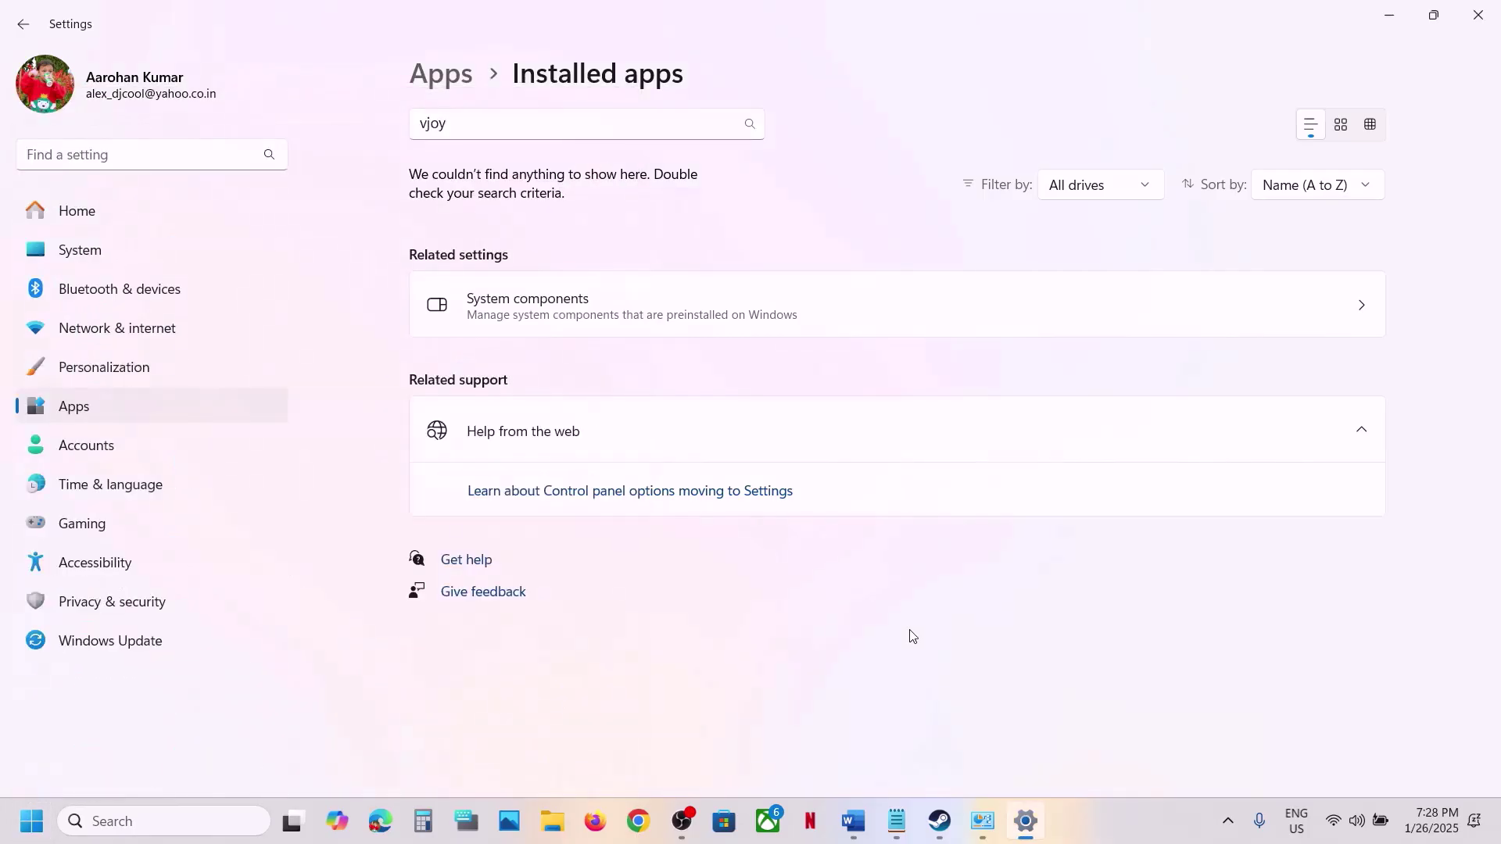
# Reread Step 2 in Word, highlighting 'similar apps' and 'vJoy'.
pyautogui.click(854, 822)
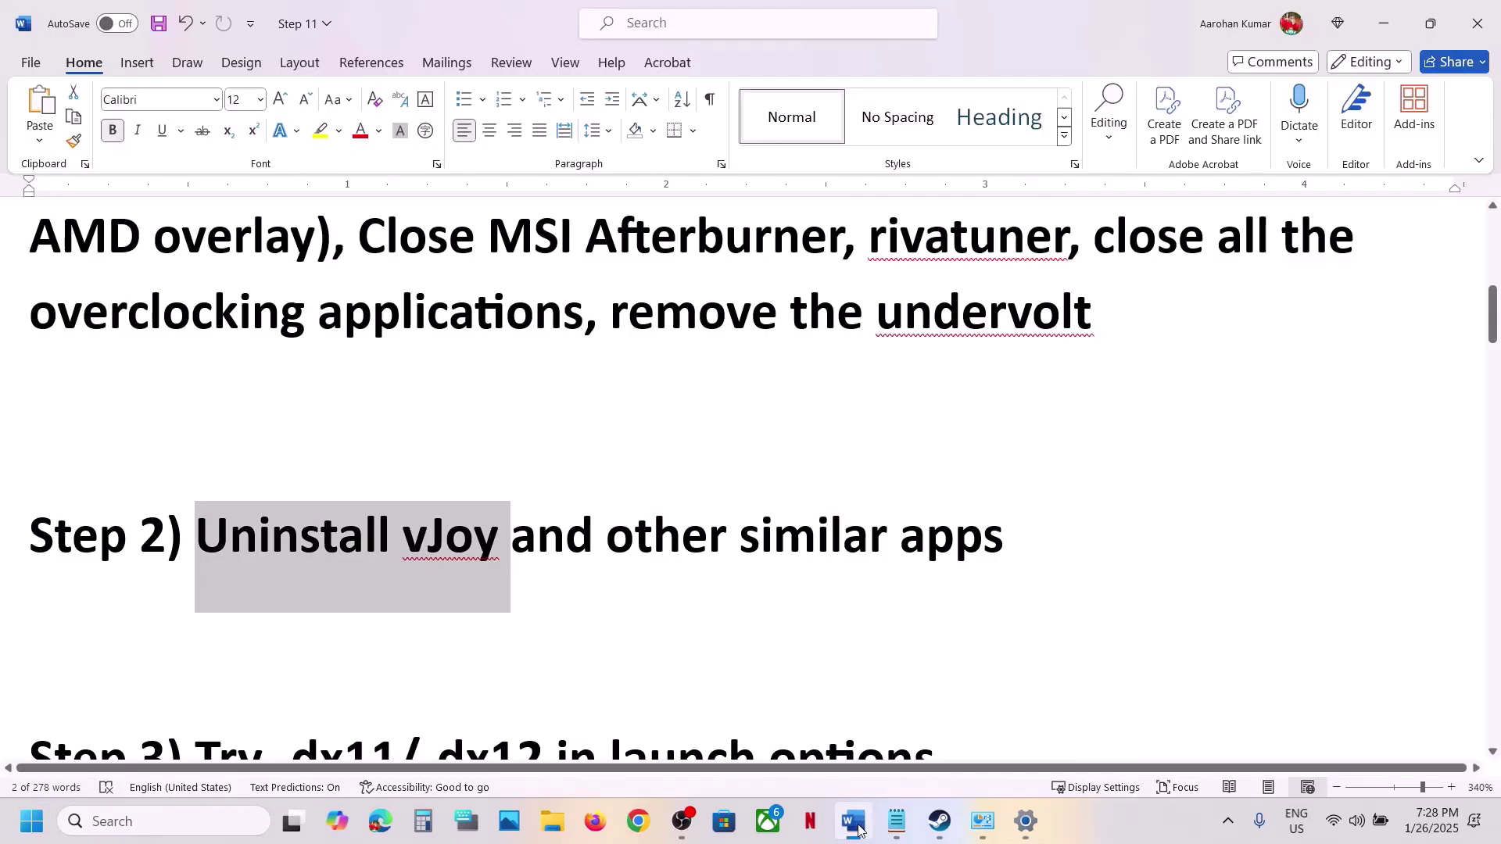
pyautogui.click(547, 555)
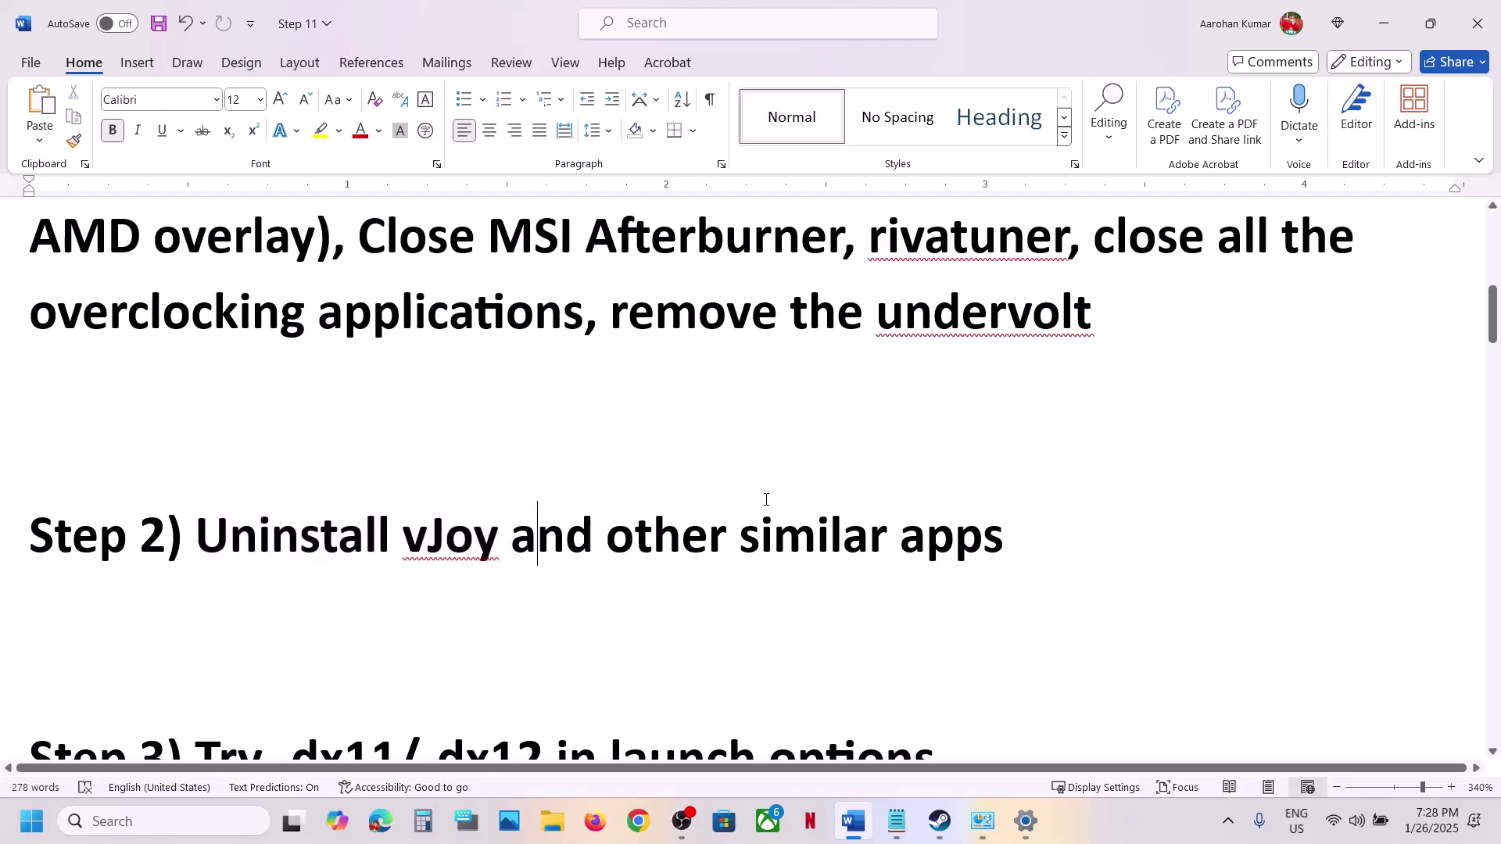
pyautogui.moveTo(749, 525); pyautogui.dragTo(1004, 541)
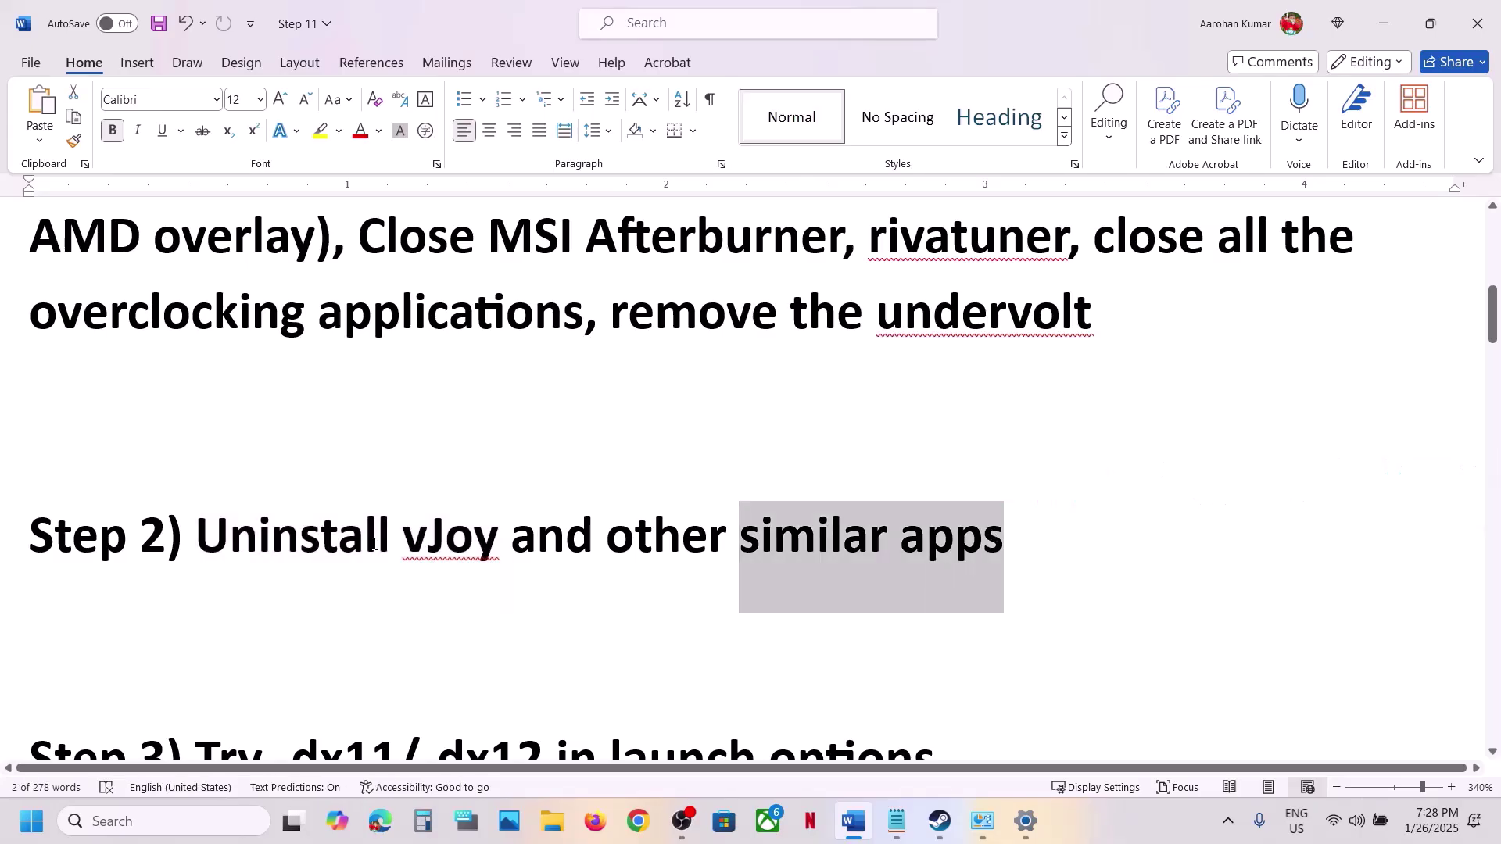
pyautogui.doubleClick(406, 545)
pyautogui.click(507, 547)
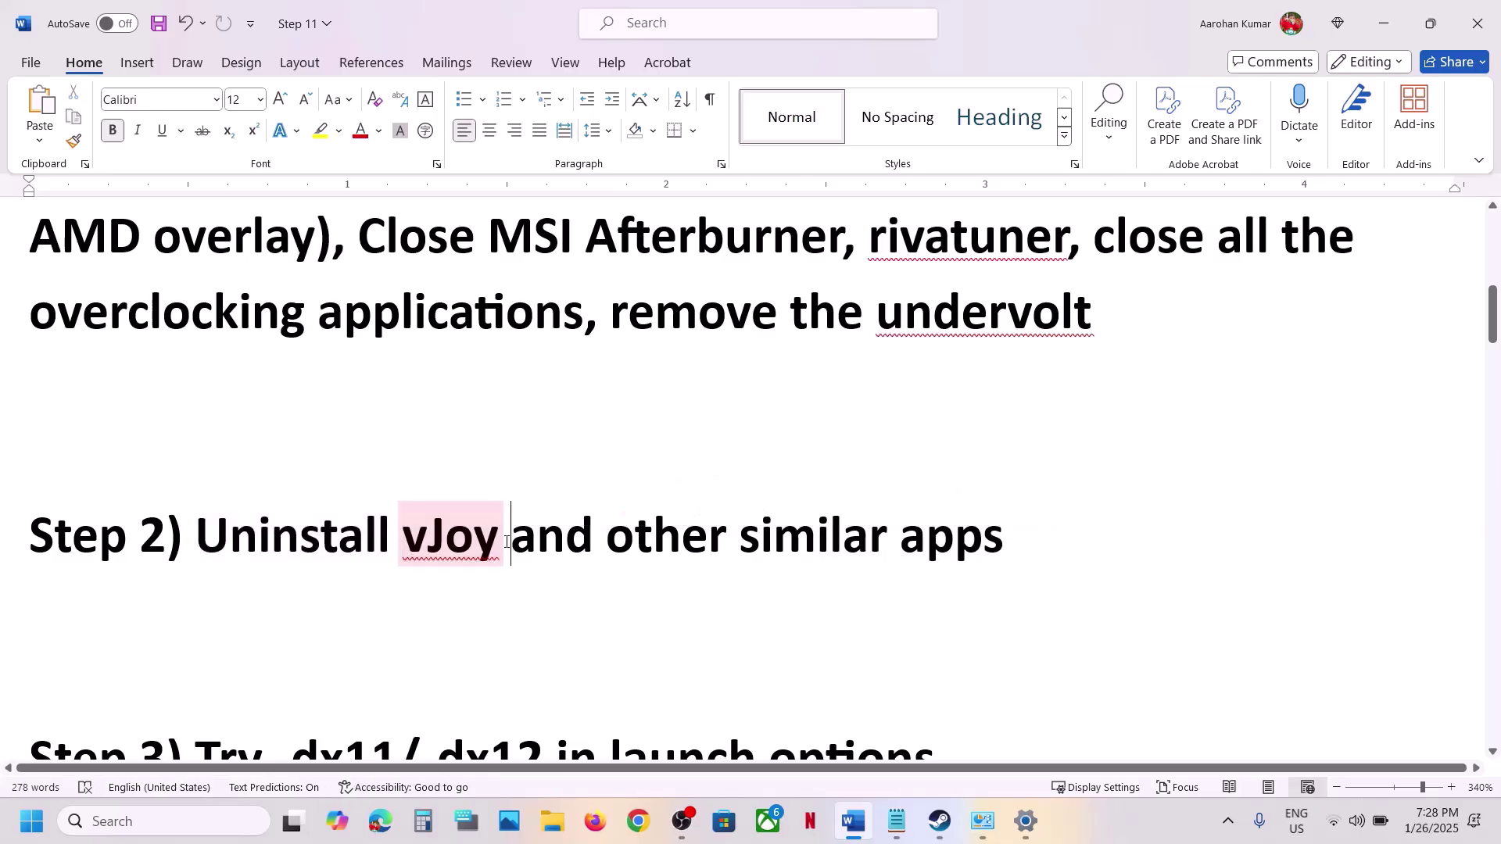
# Read Step 3 and highlight its -dx11 launch option before going to Steam.
pyautogui.scroll(-3, 606, 569)
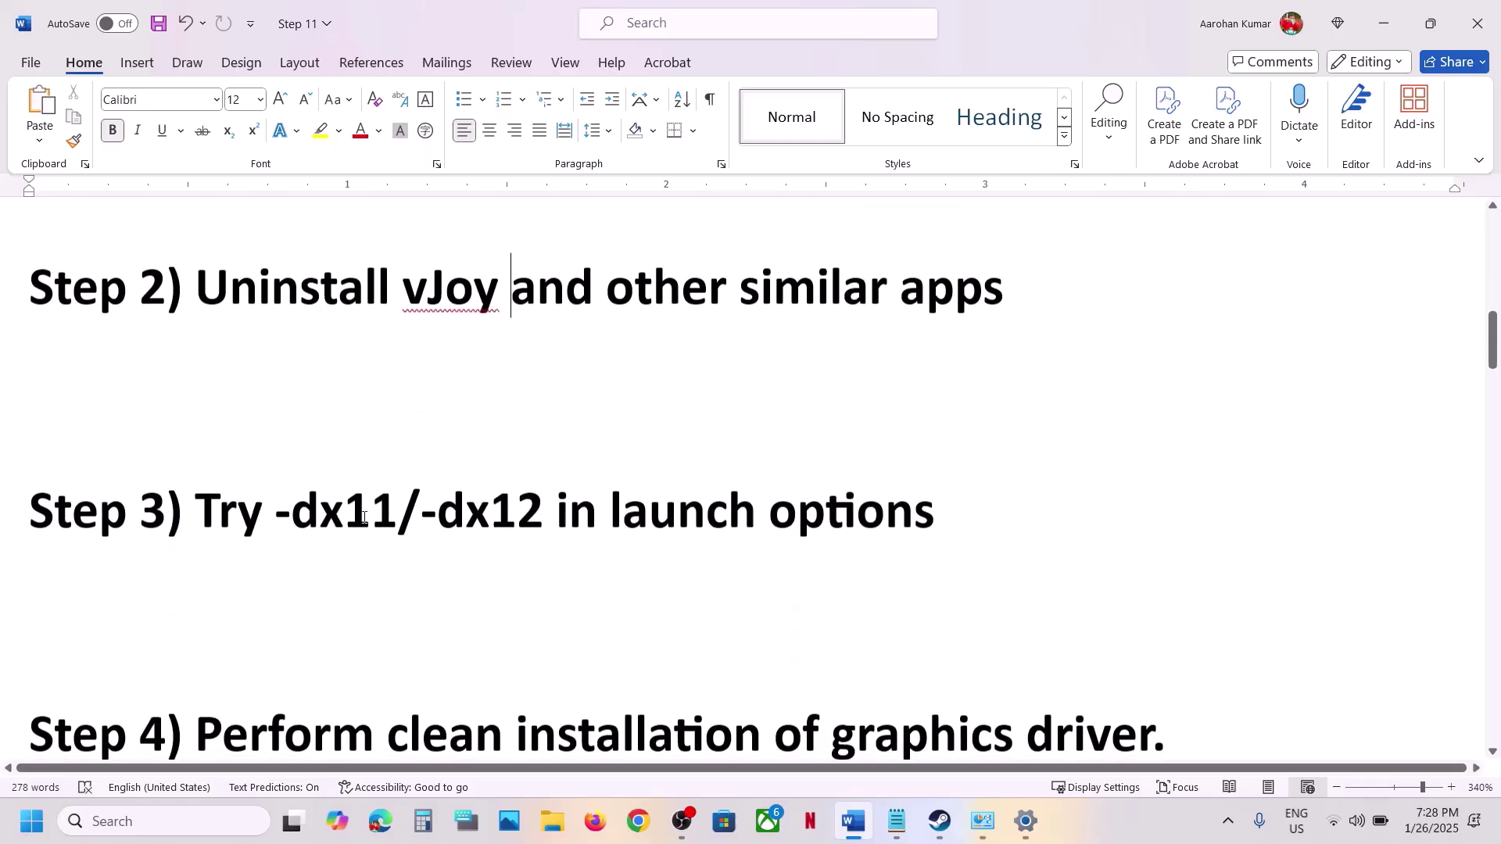
pyautogui.scroll(1, 202, 504)
pyautogui.moveTo(199, 549); pyautogui.dragTo(829, 547)
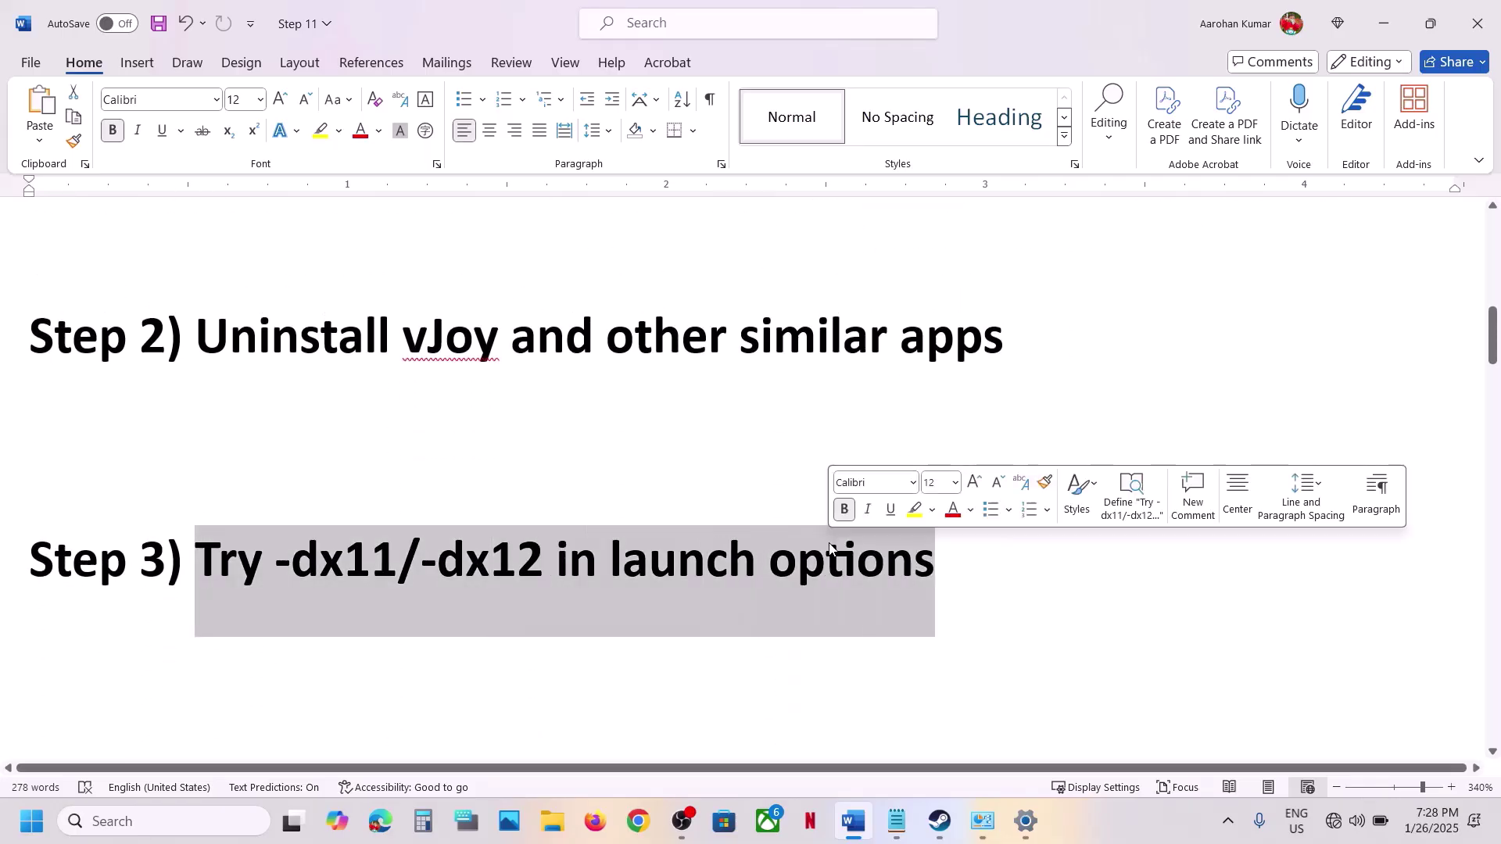
pyautogui.click(311, 572)
pyautogui.moveTo(281, 560); pyautogui.dragTo(389, 560)
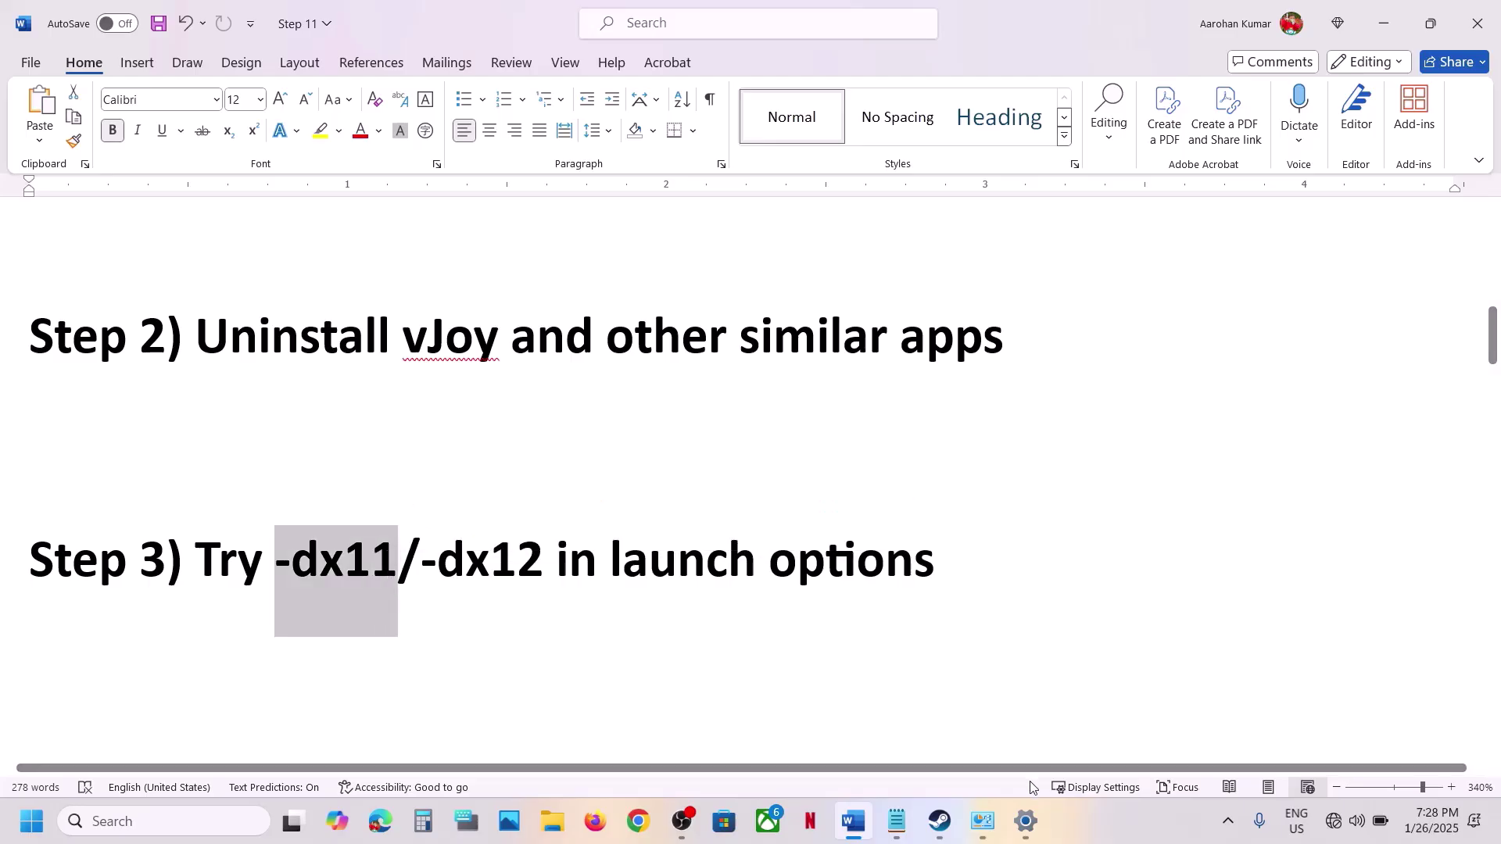
pyautogui.click(938, 821)
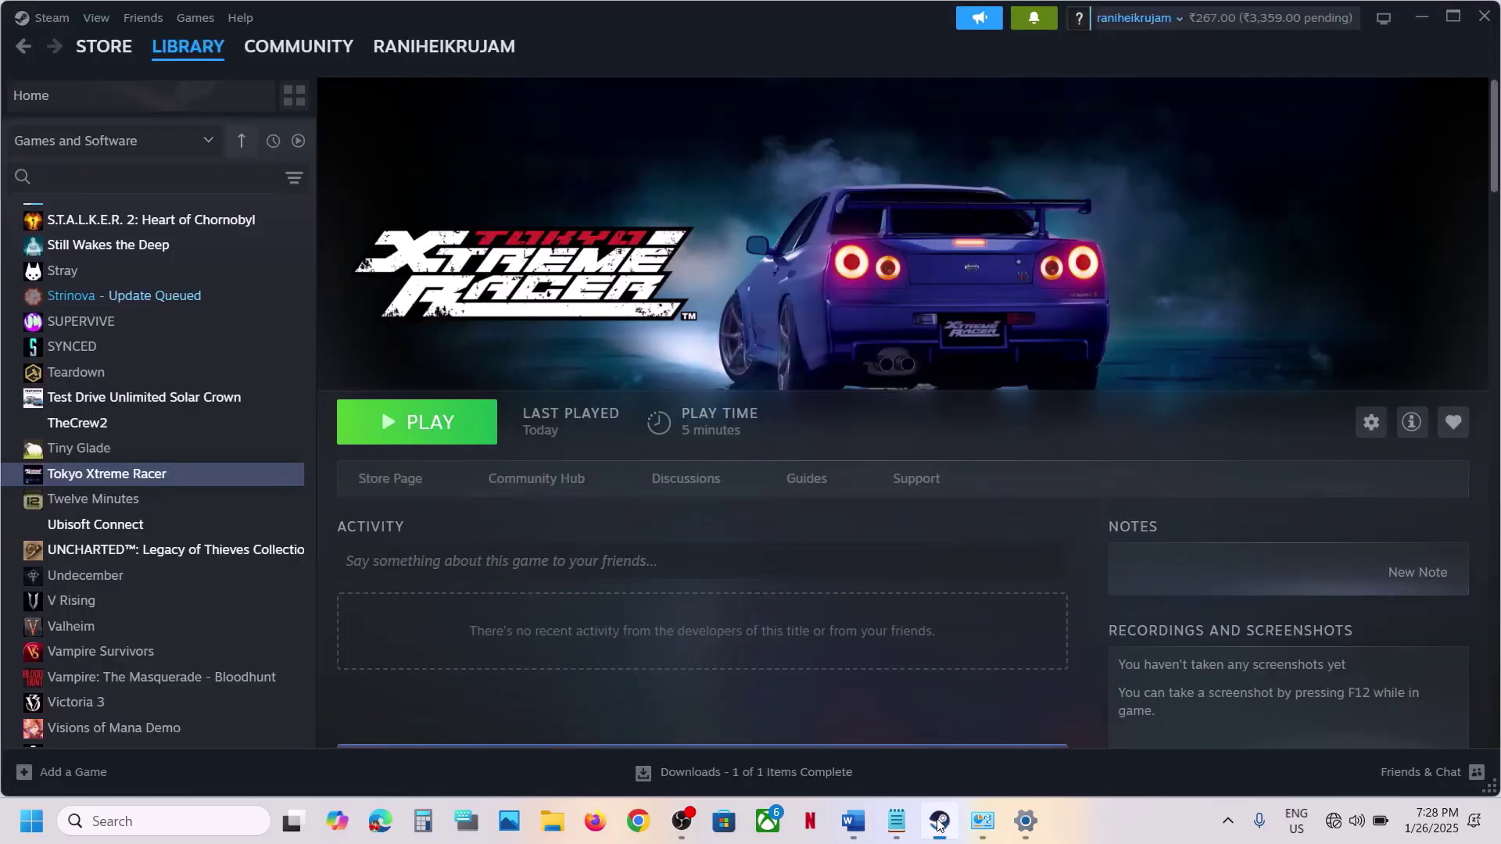
# Open Tokyo Xtreme Racer's properties at the launch options field, then close it.
pyautogui.rightClick(176, 474)
pyautogui.click(234, 624)
pyautogui.click(610, 407)
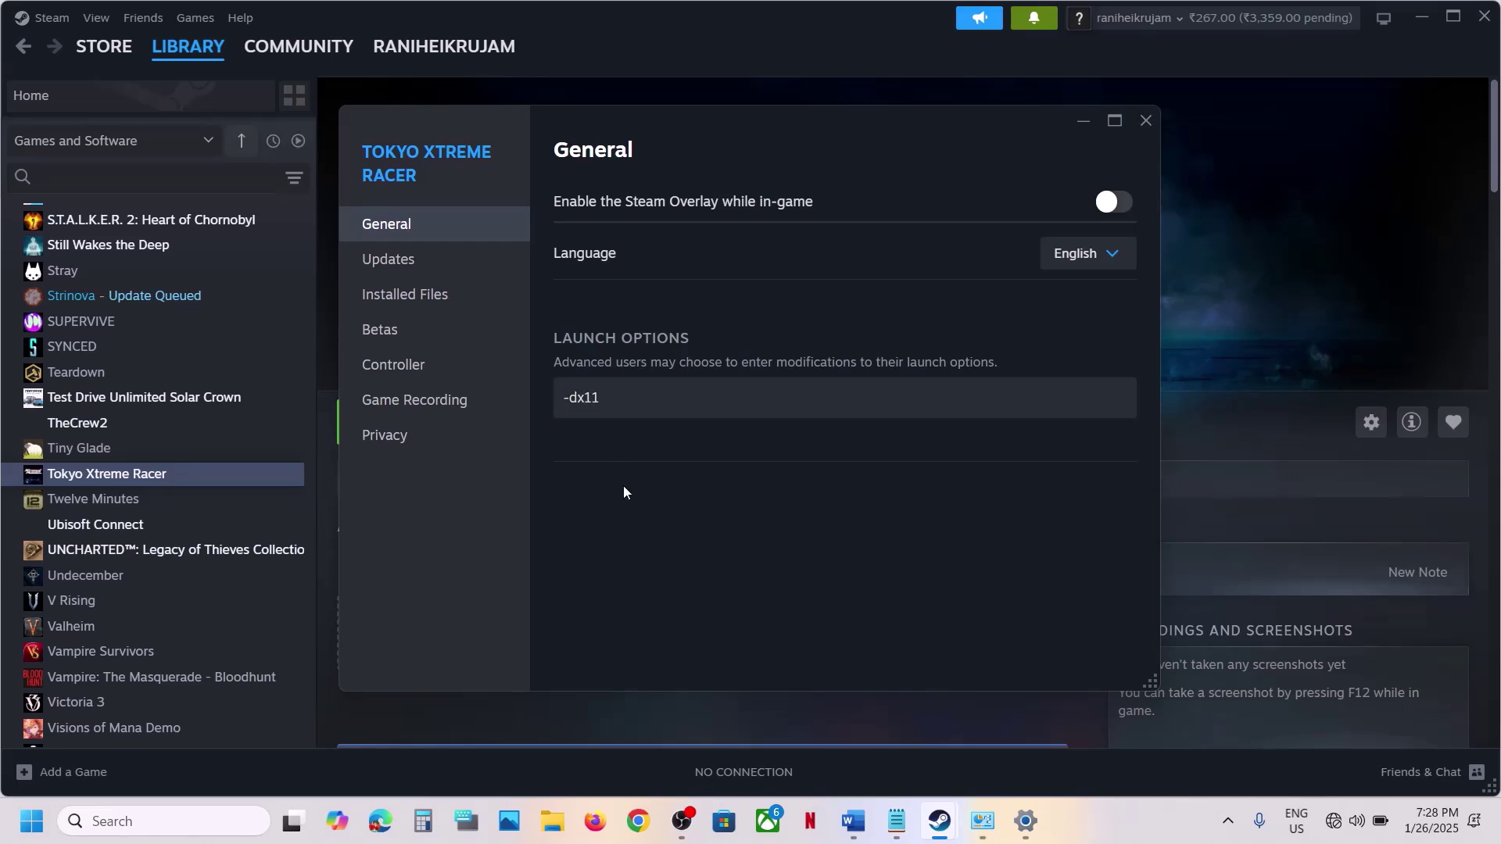
pyautogui.click(1143, 122)
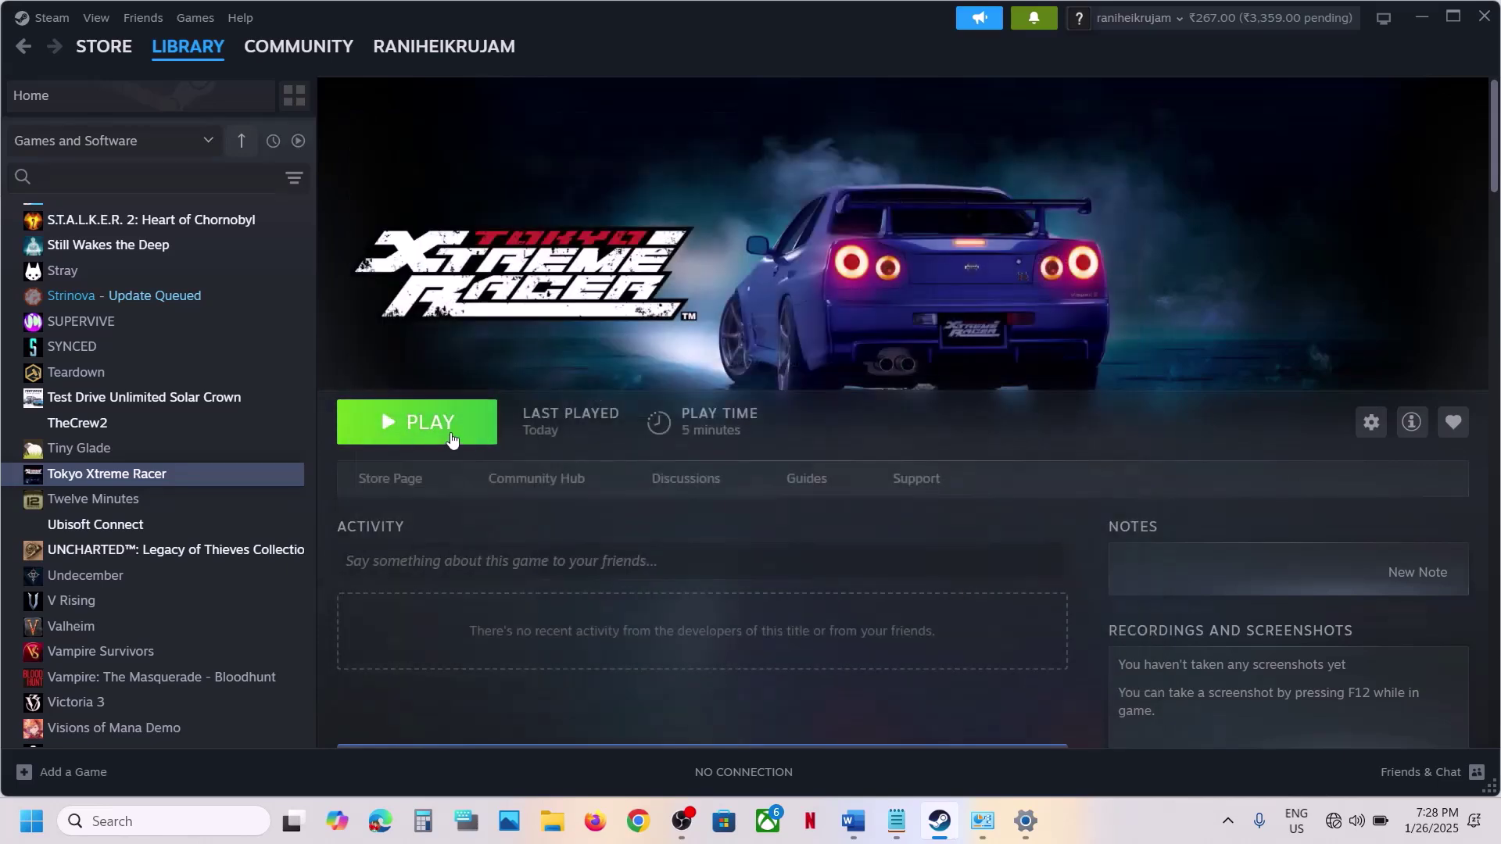
# Clear the -dx11 and -dx12 entries from Tokyo Xtreme Racer's launch options.
pyautogui.rightClick(190, 472)
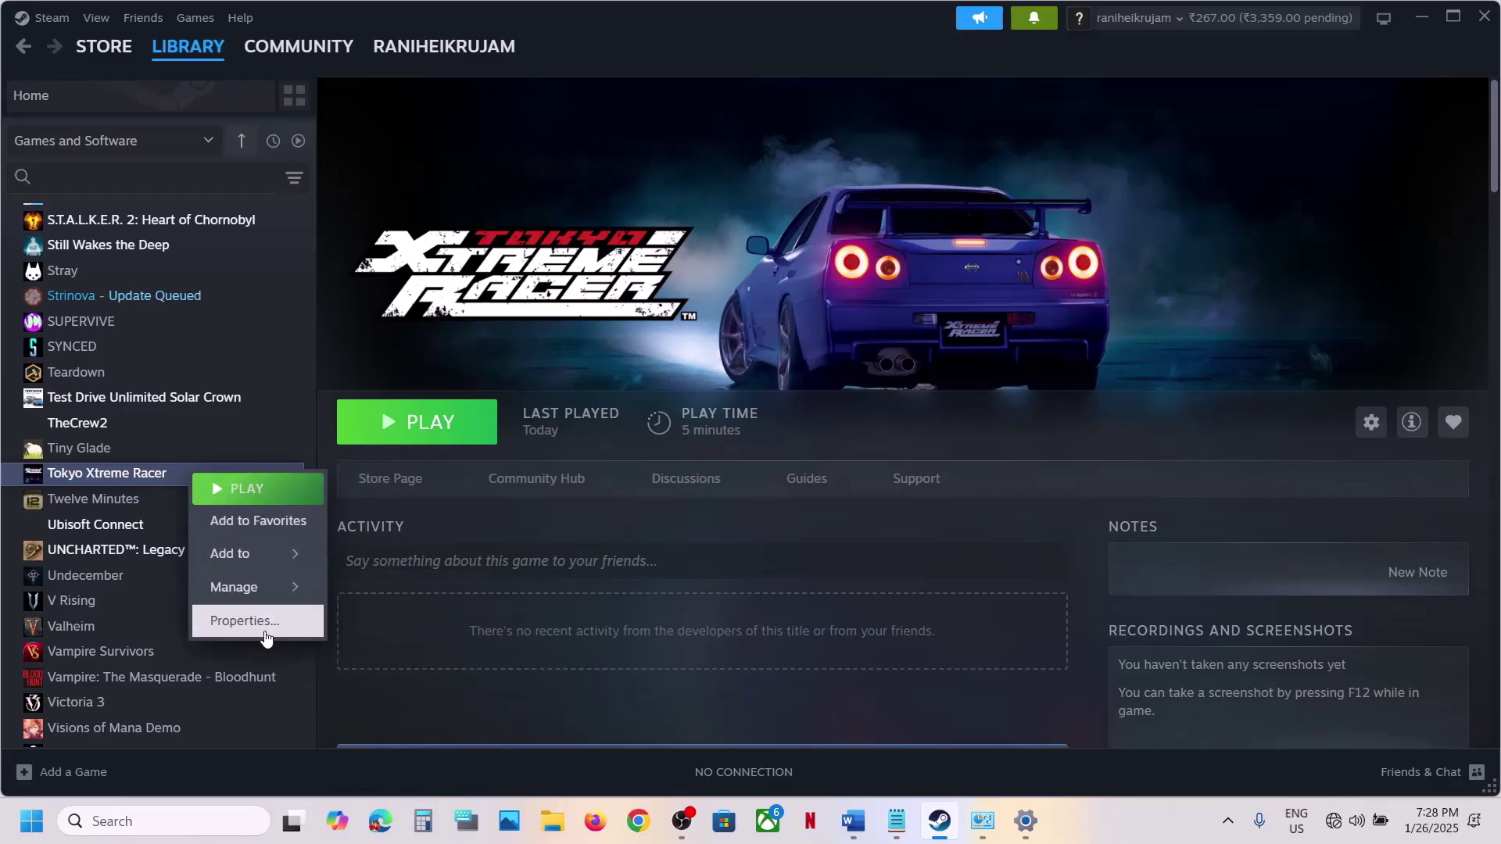
pyautogui.click(242, 621)
pyautogui.moveTo(641, 393); pyautogui.dragTo(472, 393)
pyautogui.write('-dx12')
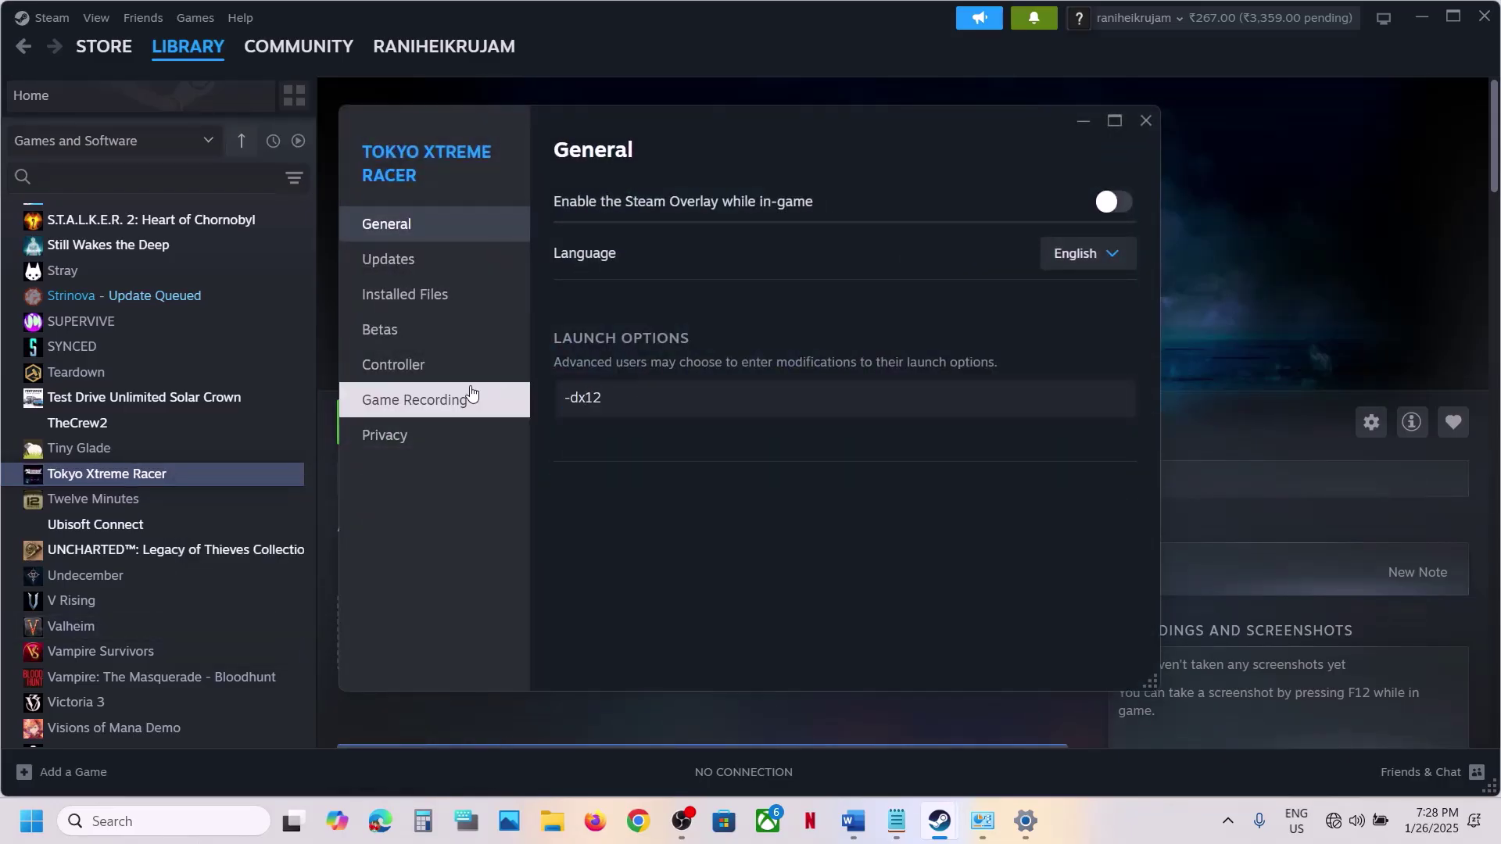
pyautogui.click(613, 522)
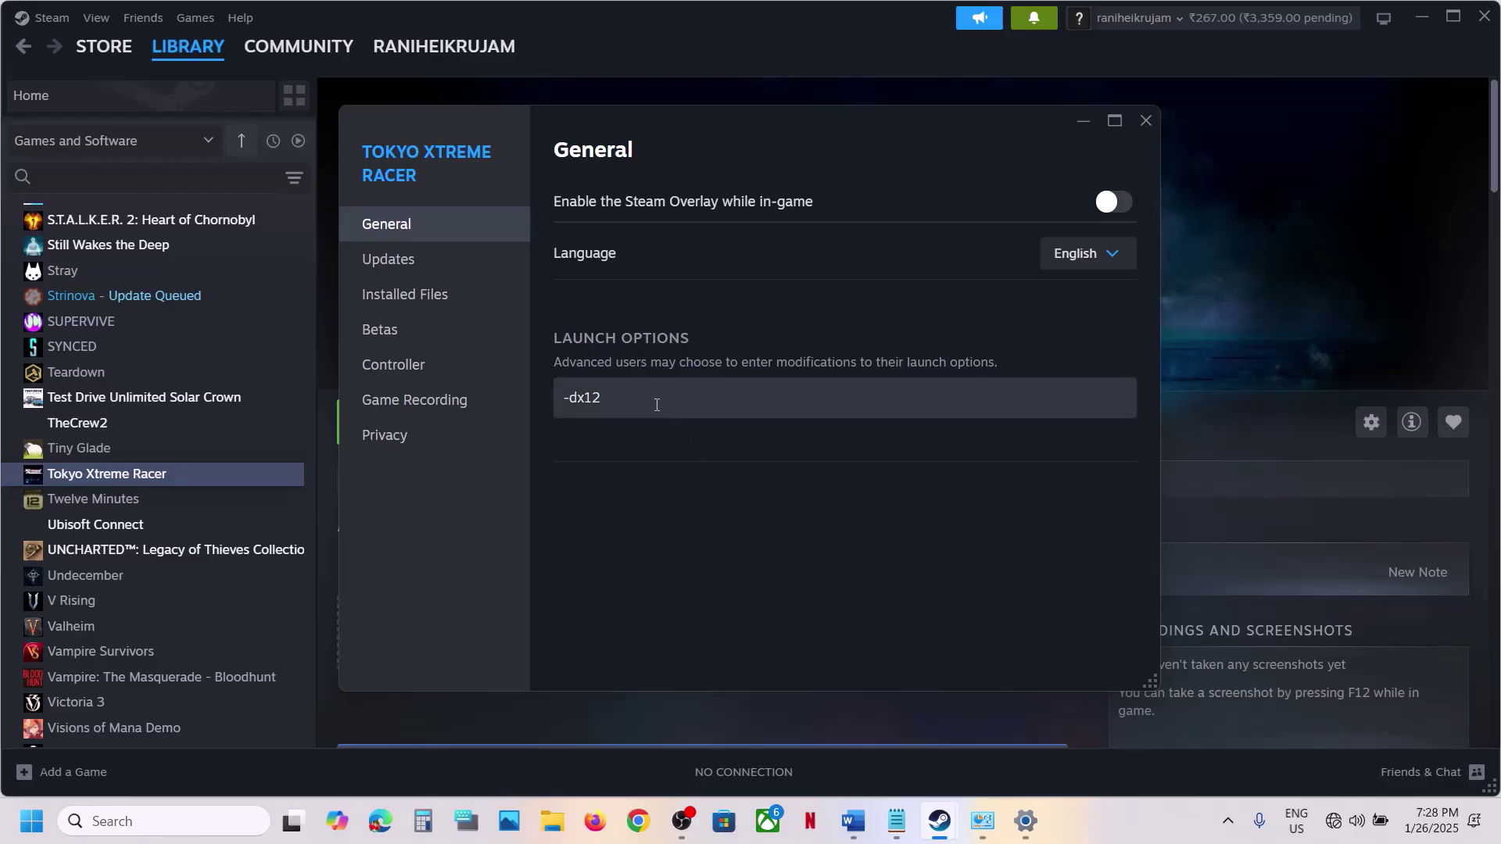
pyautogui.moveTo(654, 400); pyautogui.dragTo(491, 389)
pyautogui.press('BackSpace')
pyautogui.click(863, 575)
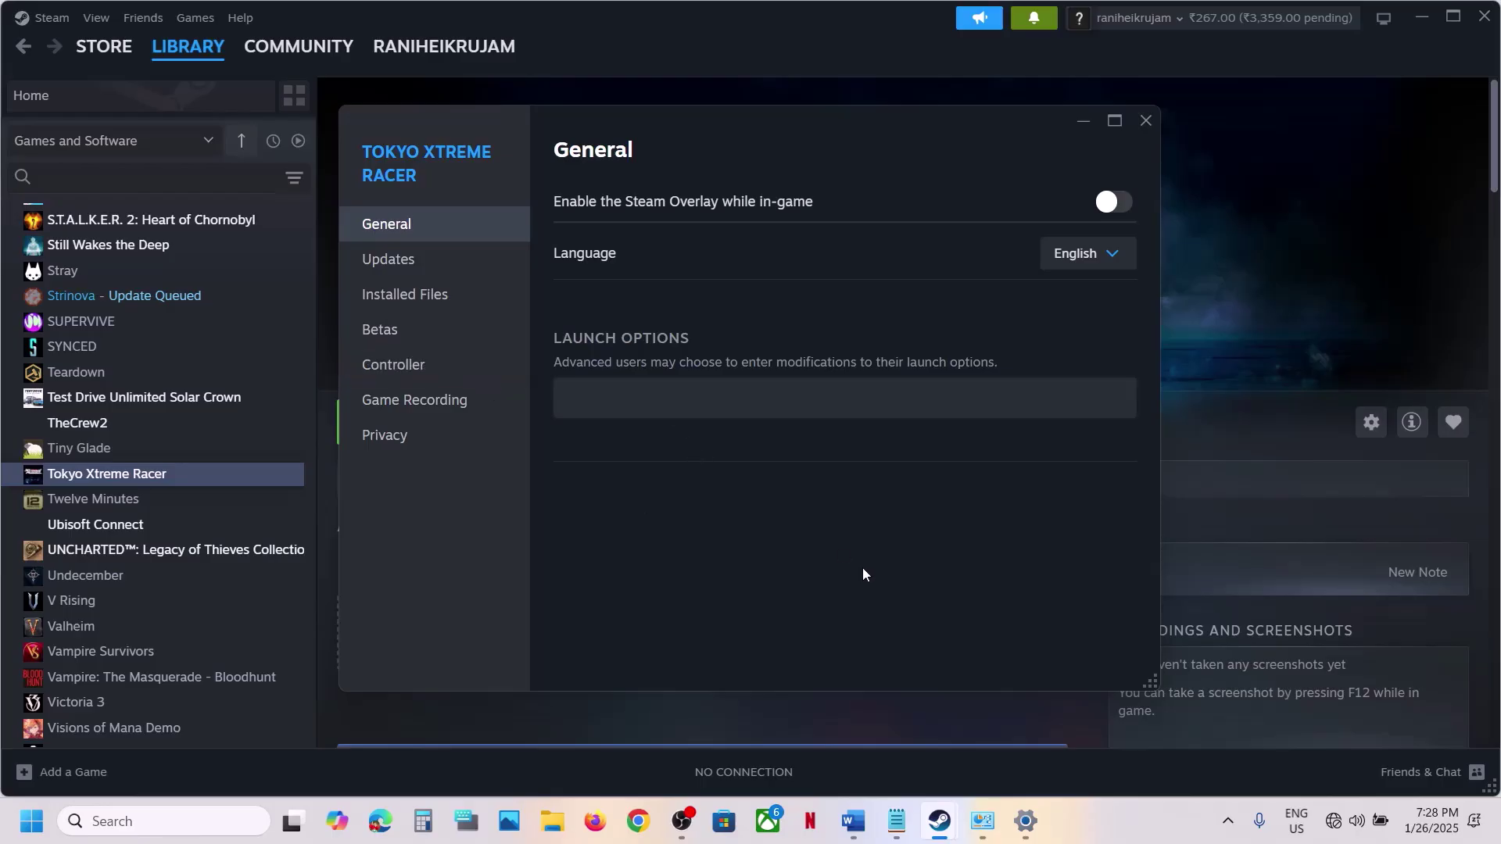
pyautogui.click(1146, 121)
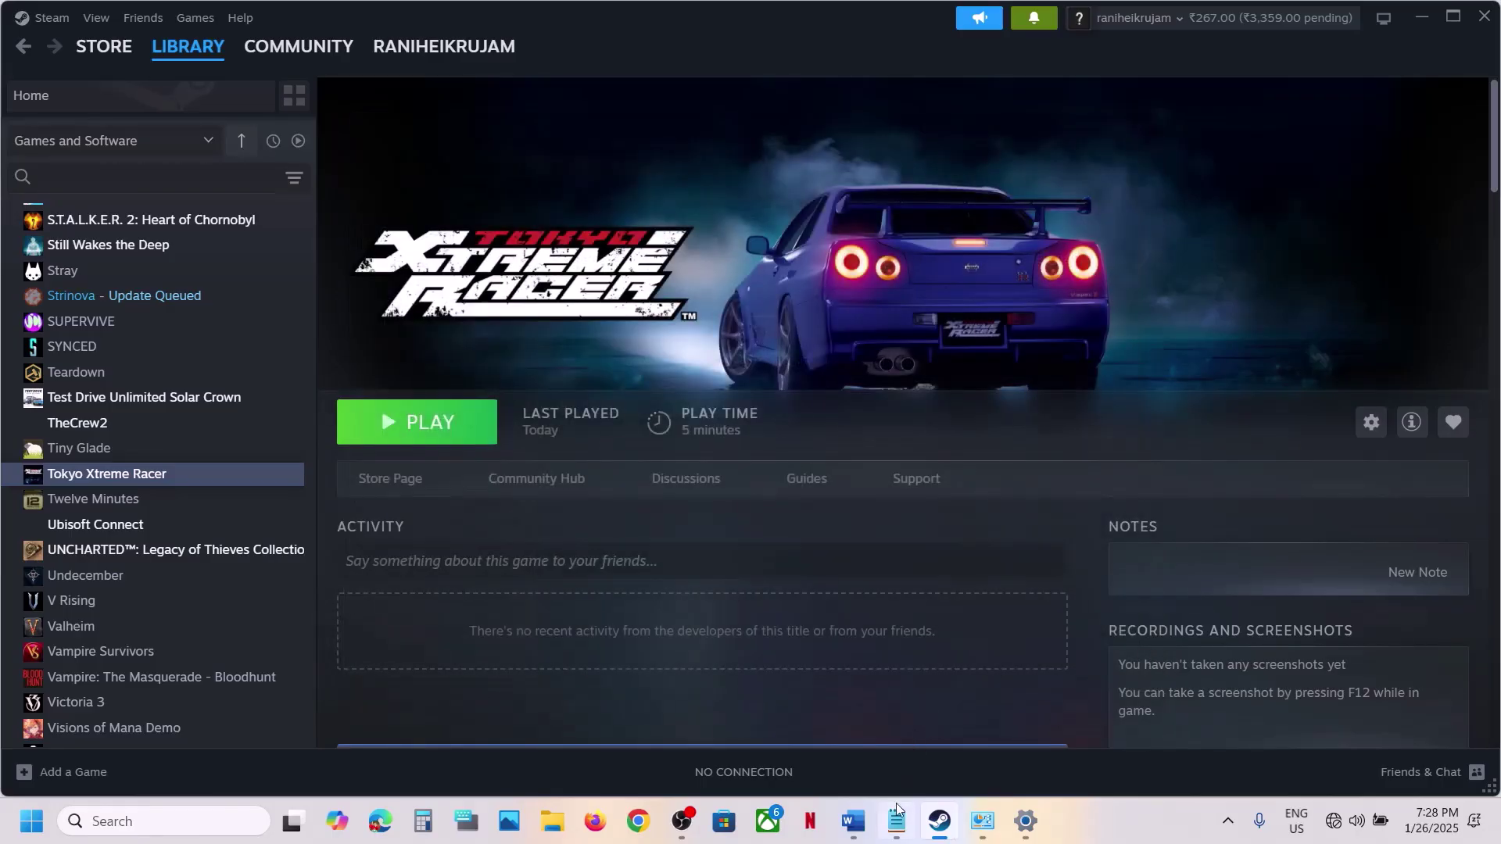
pyautogui.click(853, 820)
# Review Step 4's clean driver install text and open its NVIDIA driver download link.
pyautogui.scroll(-2, 508, 568)
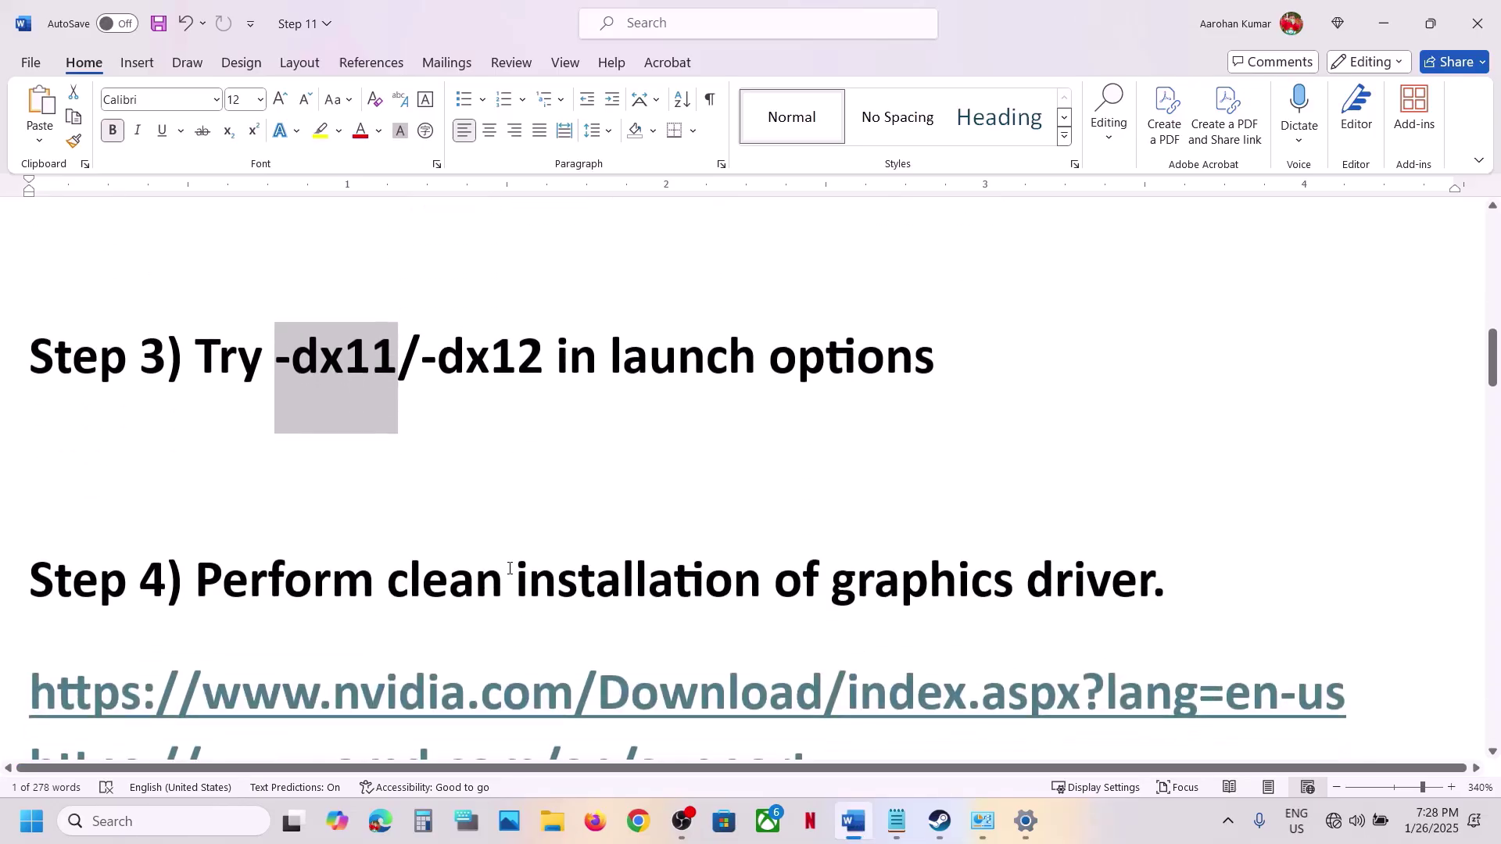
pyautogui.scroll(-2, 509, 568)
pyautogui.moveTo(263, 436); pyautogui.dragTo(1168, 445)
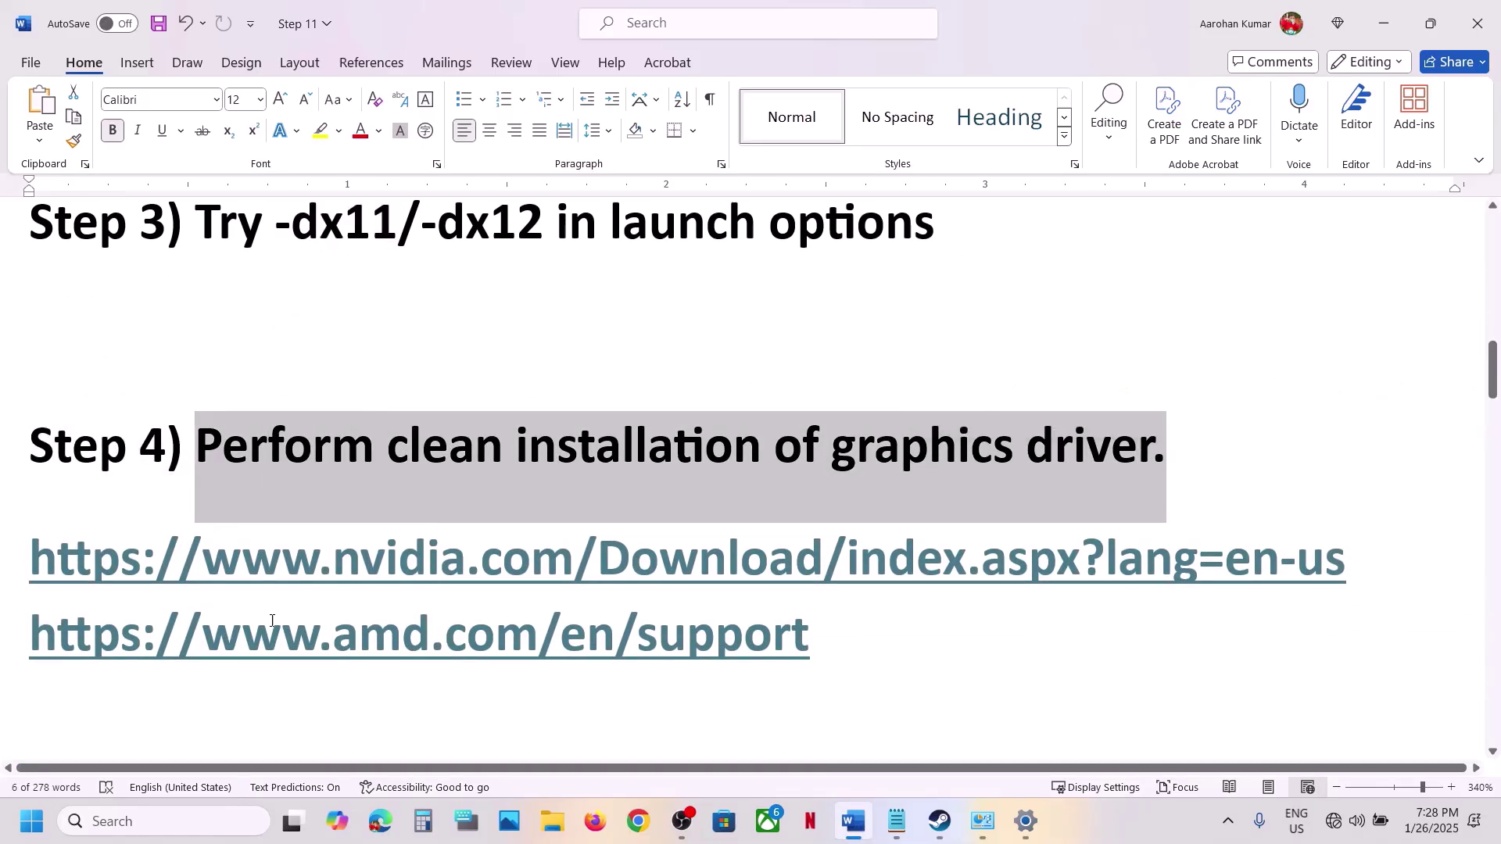
pyautogui.moveTo(198, 561); pyautogui.dragTo(856, 461)
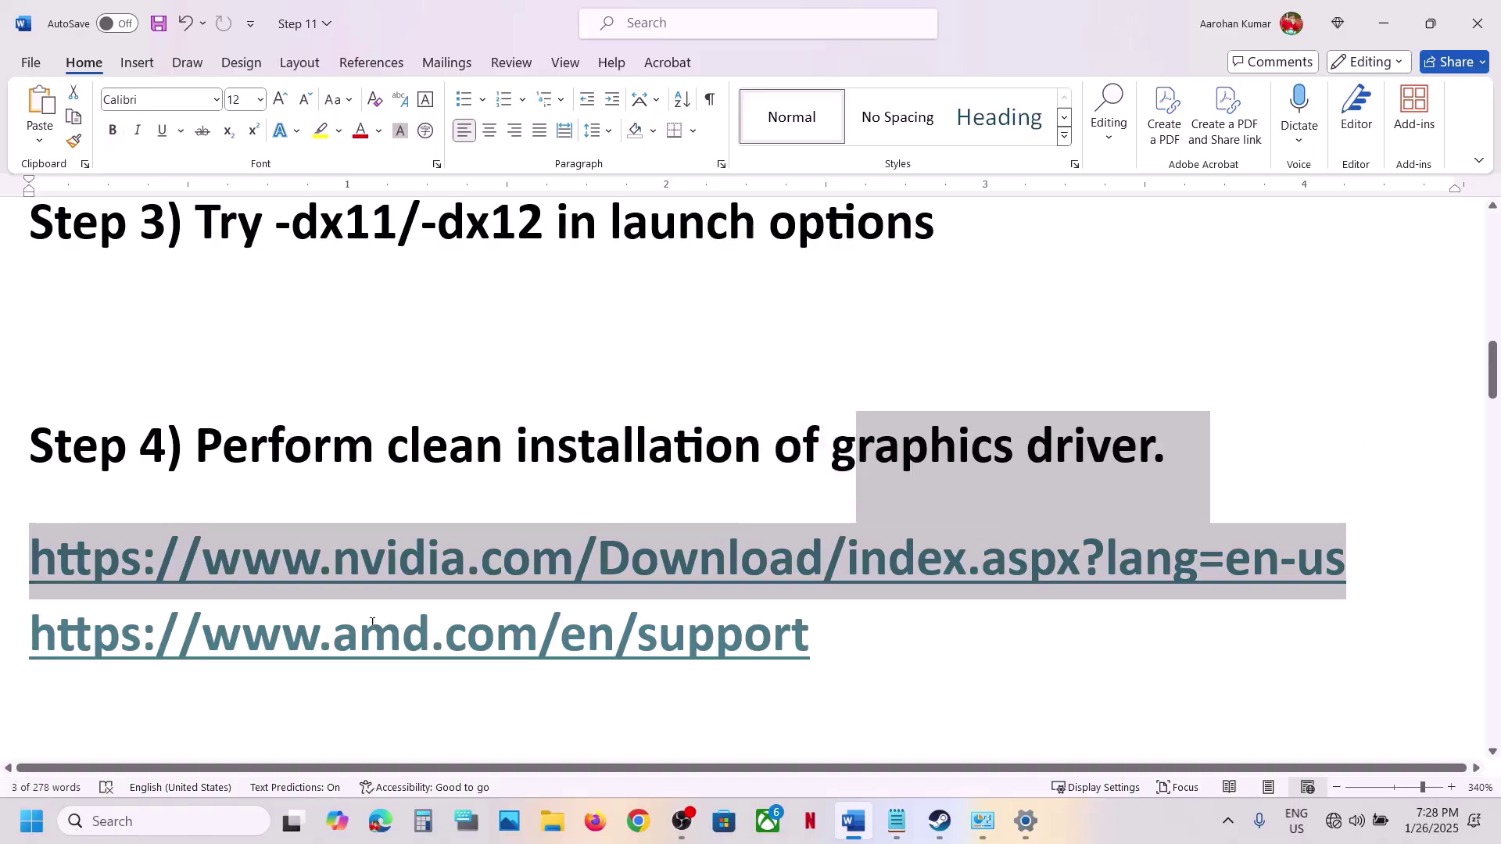
pyautogui.moveTo(312, 629); pyautogui.dragTo(654, 629)
pyautogui.moveTo(400, 561); pyautogui.dragTo(824, 561)
pyautogui.click(1131, 819)
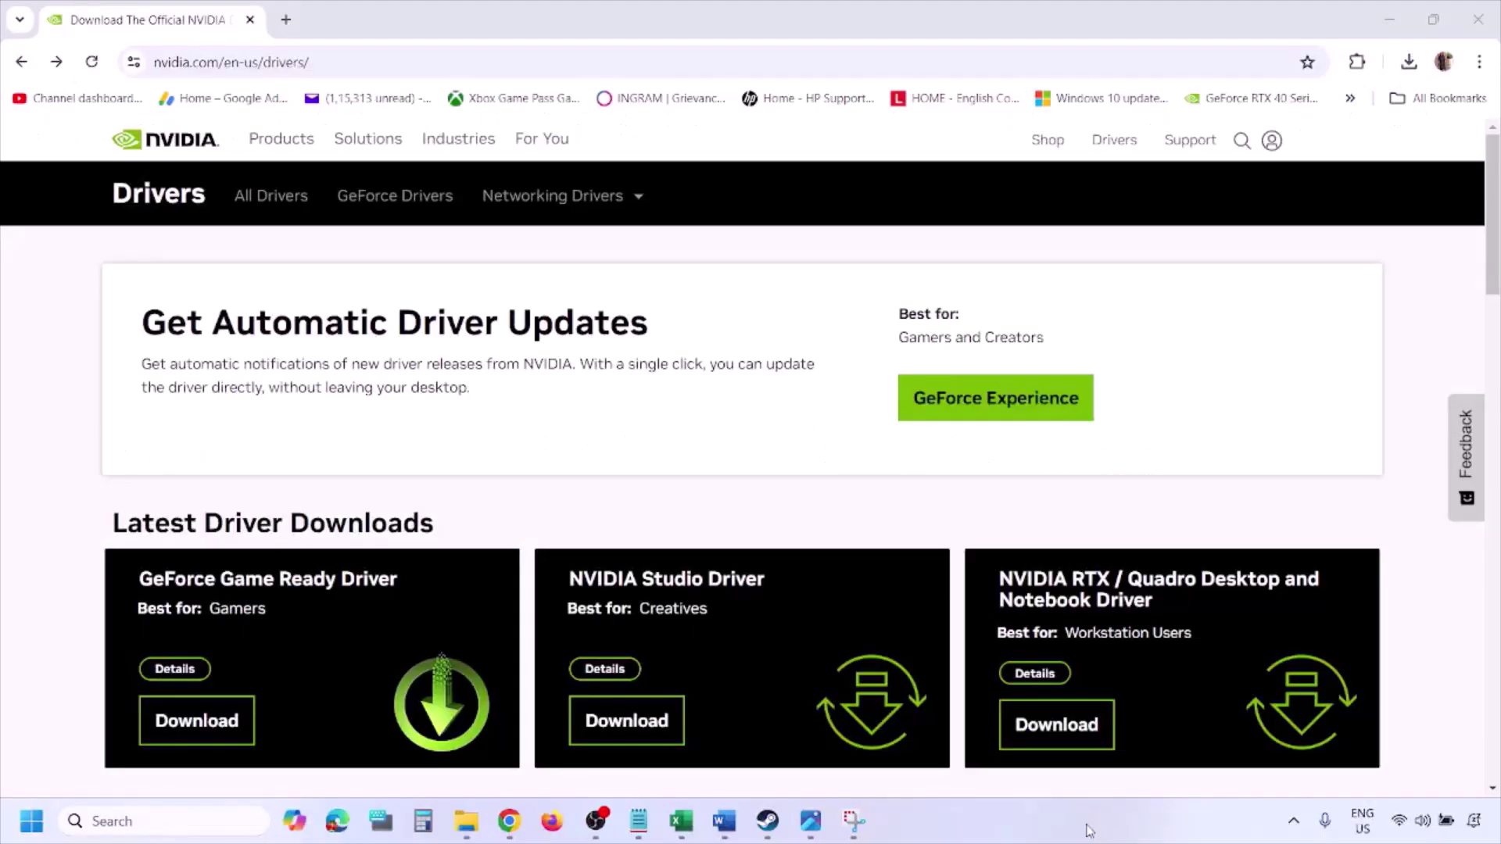
# Search NVIDIA drivers for the RTX 3050 Laptop GPU on Windows 11, then view the results screenshot.
pyautogui.scroll(-9, 349, 479)
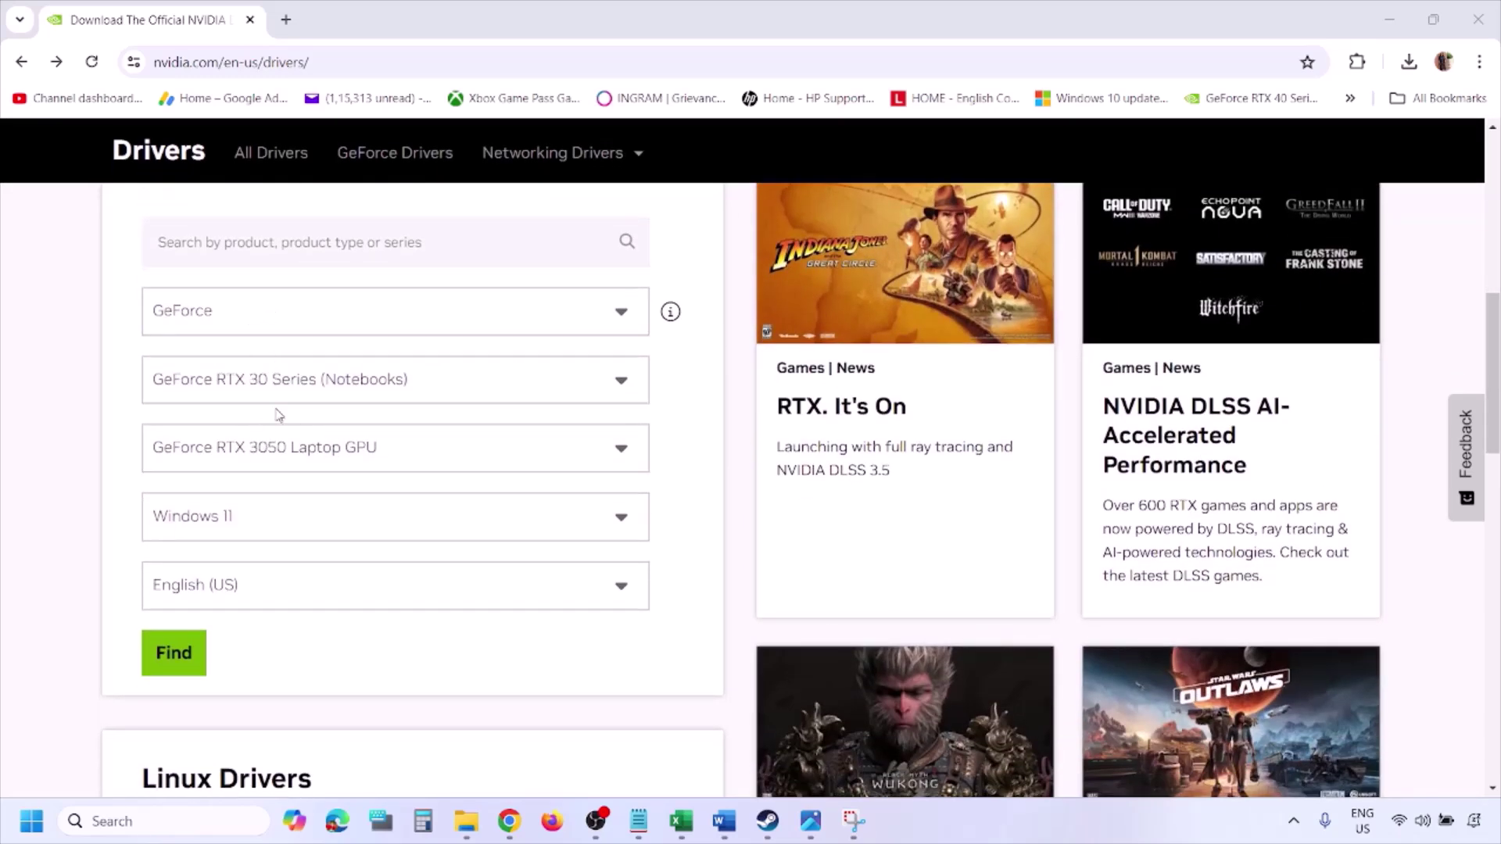
pyautogui.click(249, 521)
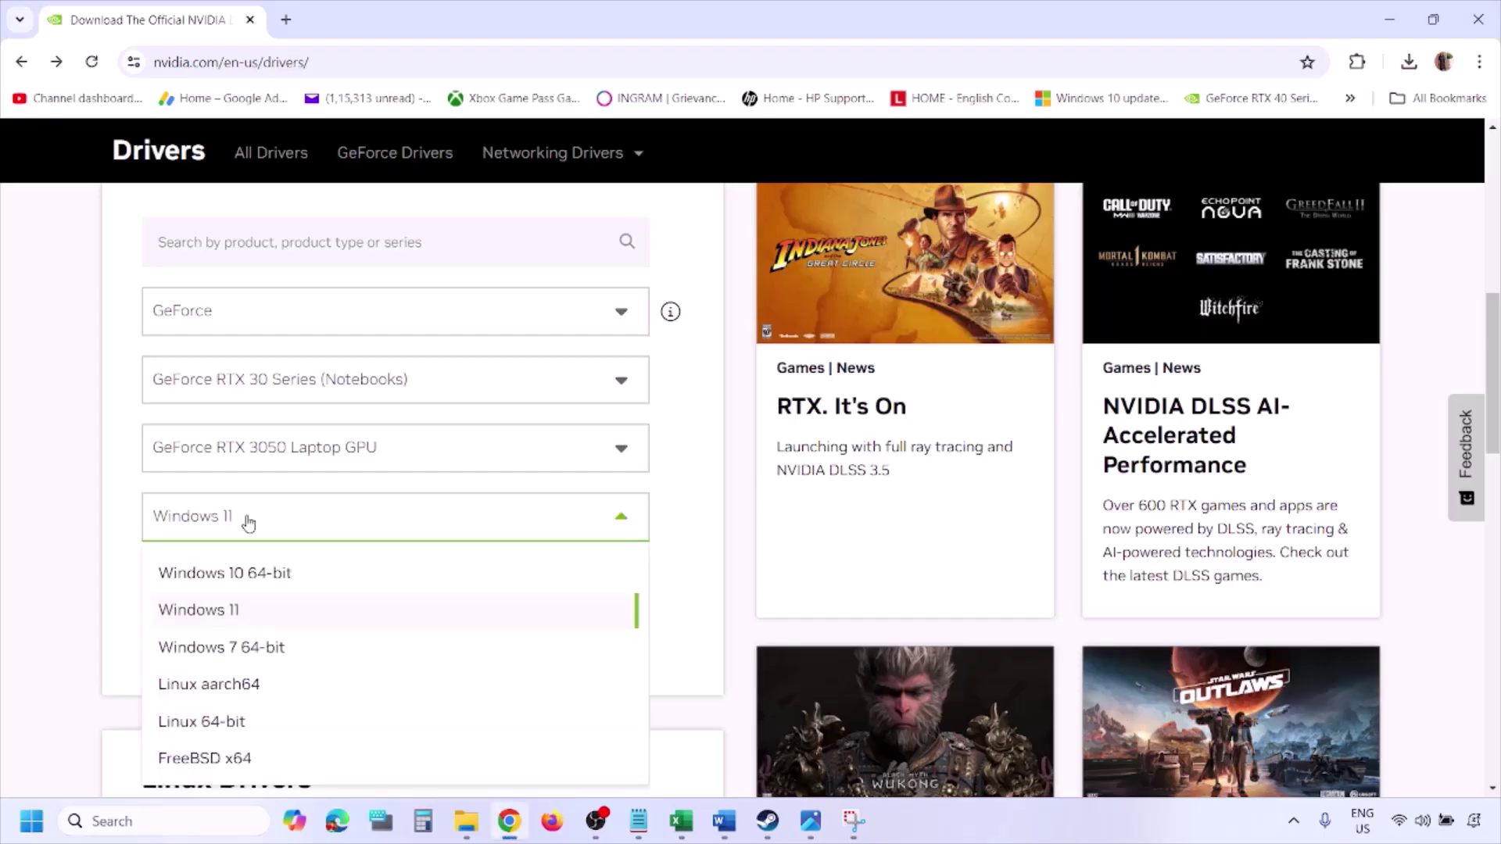
pyautogui.click(219, 618)
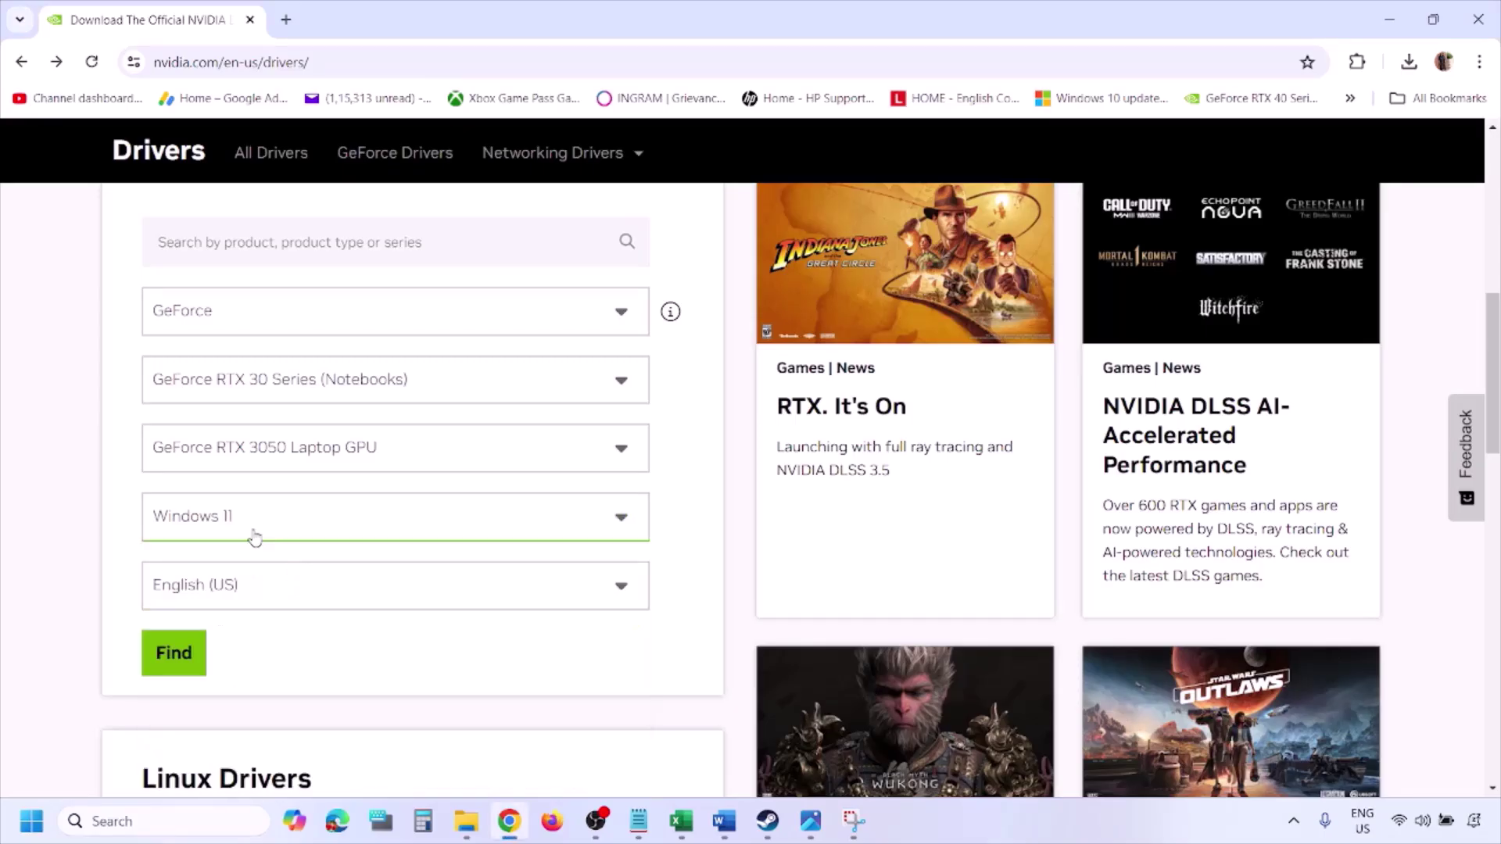
pyautogui.click(177, 656)
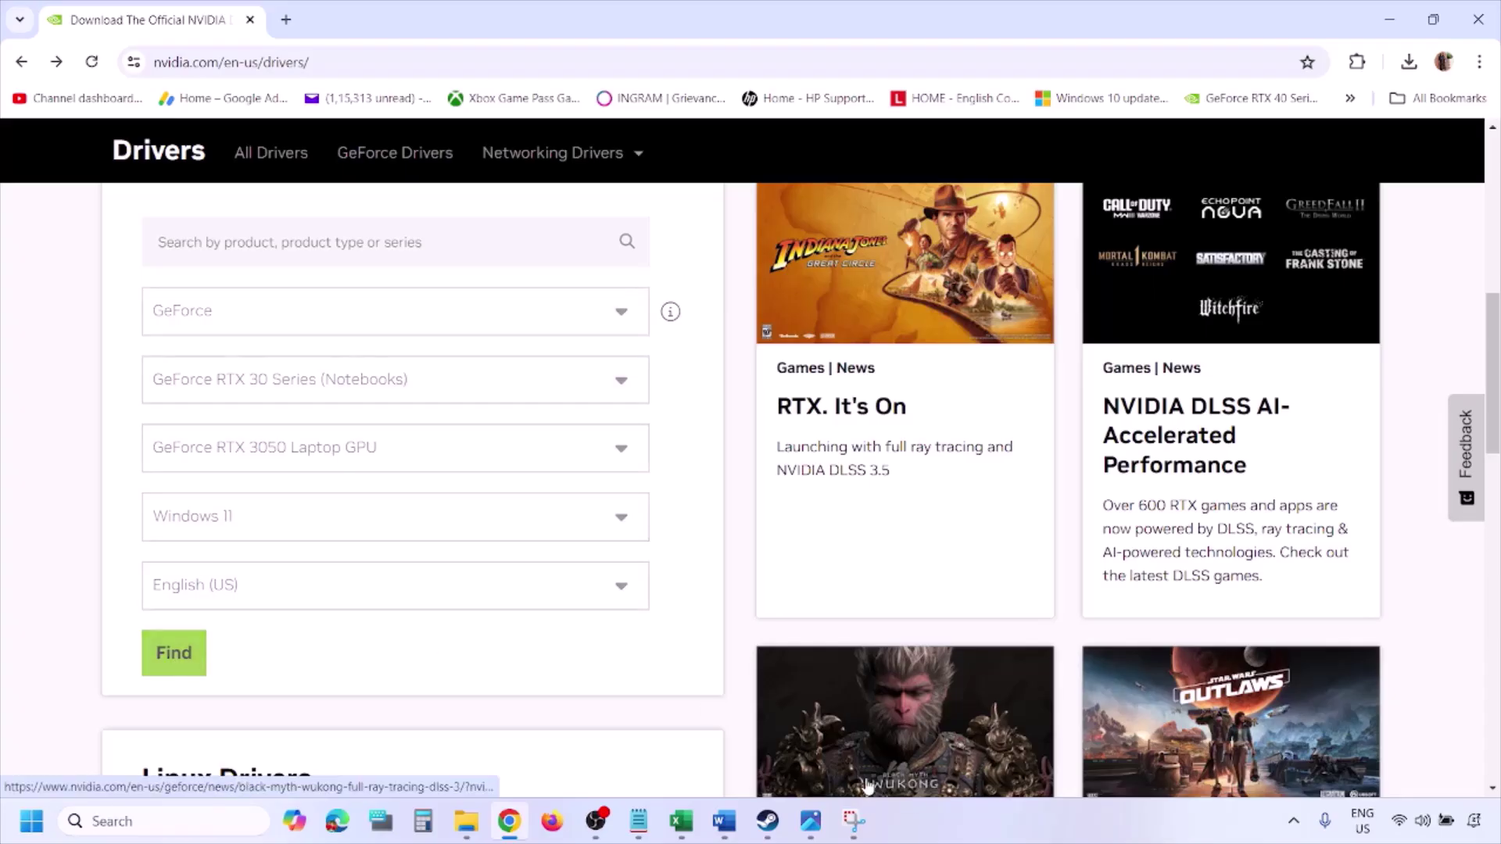
pyautogui.click(812, 833)
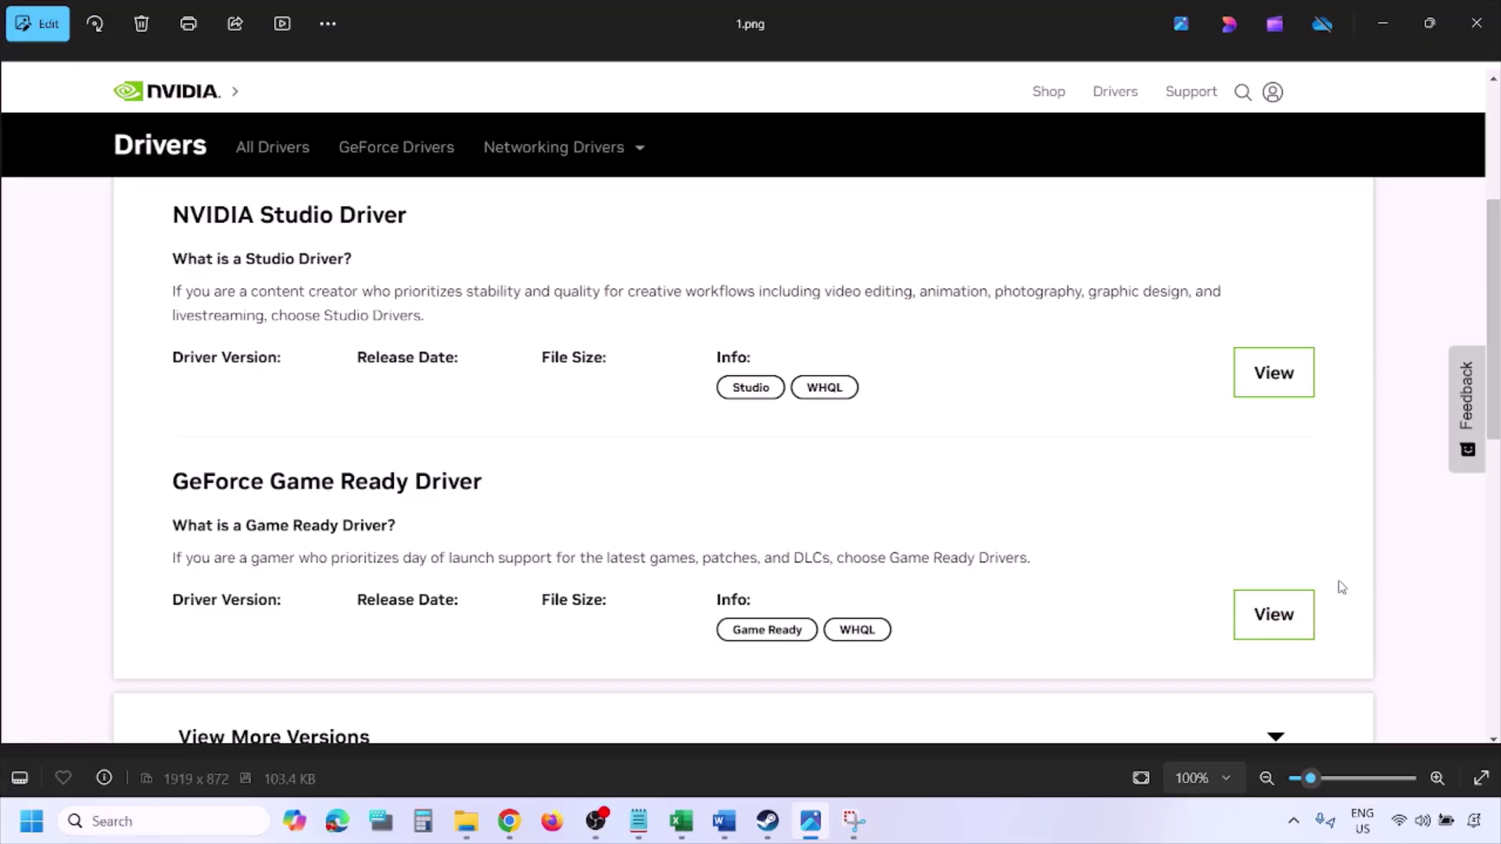
# Step through 2.png's Game Ready download page to 3.png, the NVIDIA installer's license screen.
pyautogui.press('Right')
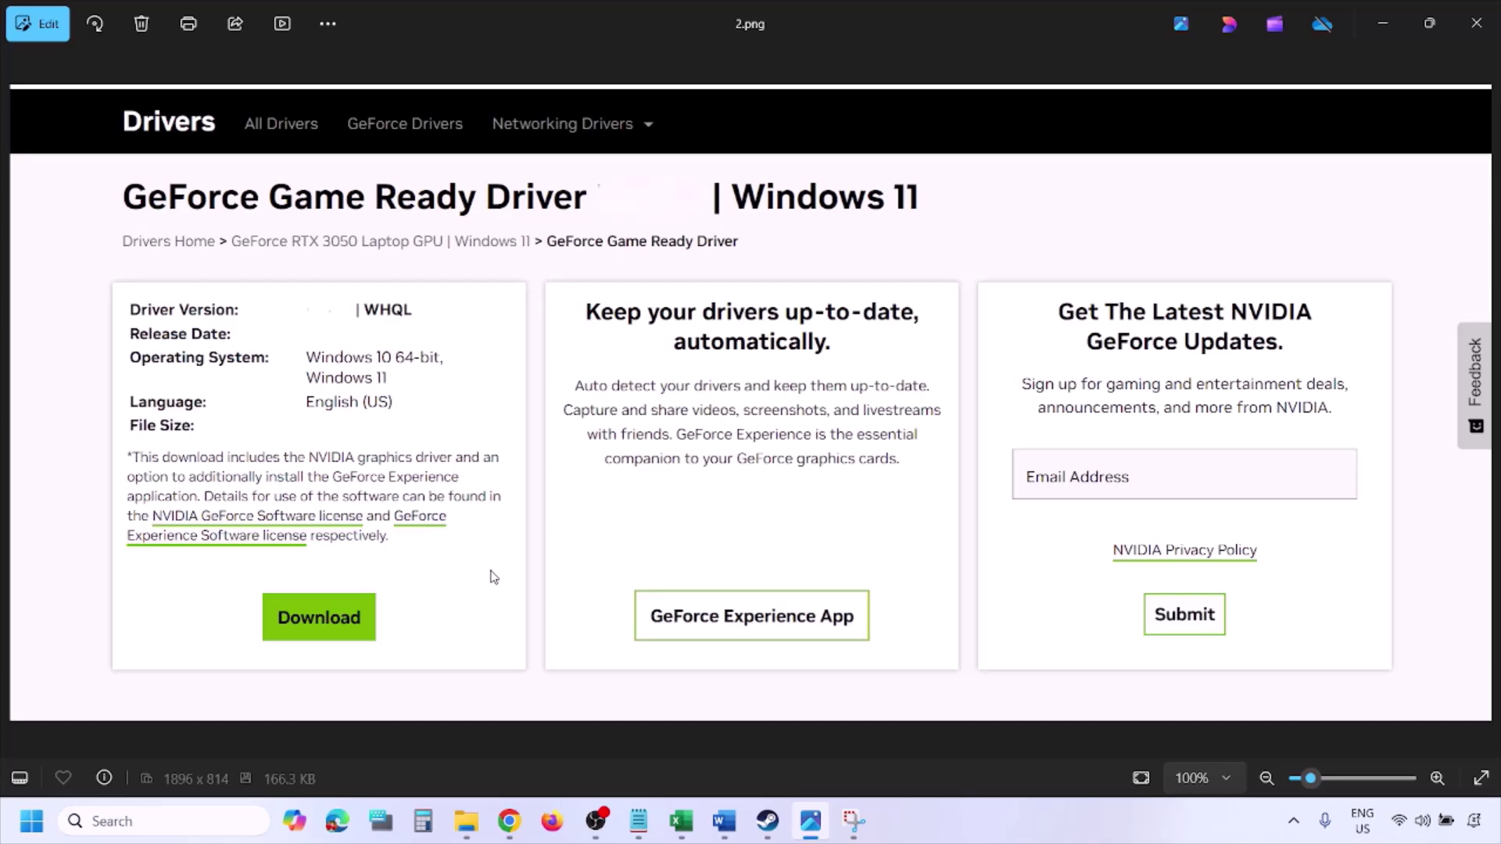
pyautogui.press('Right')
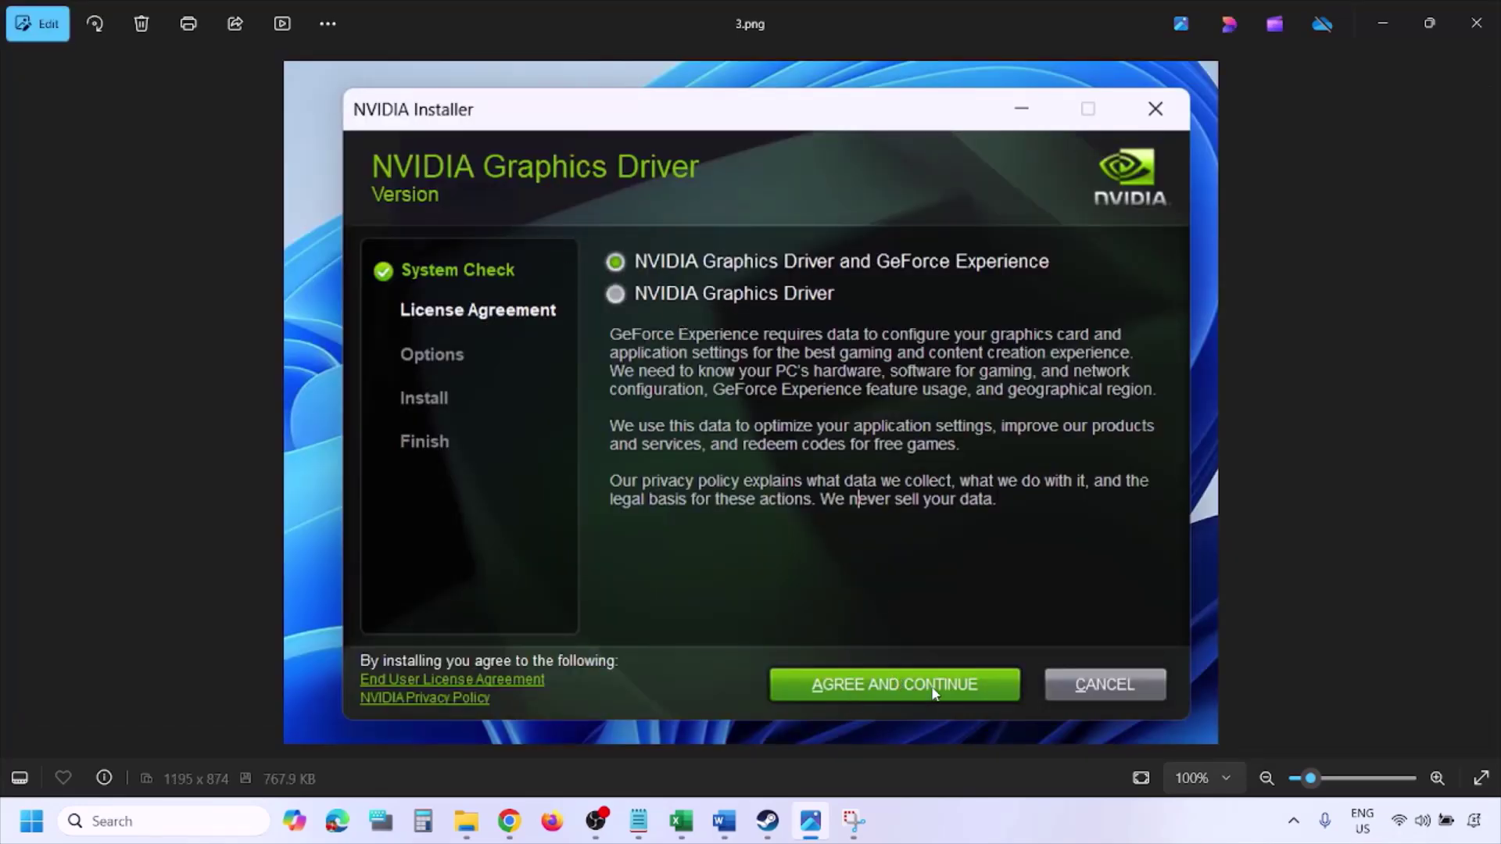
# View 4.png and 5.png with clean installation ticked, then show Restart in Start's power menu.
pyautogui.press('Right')
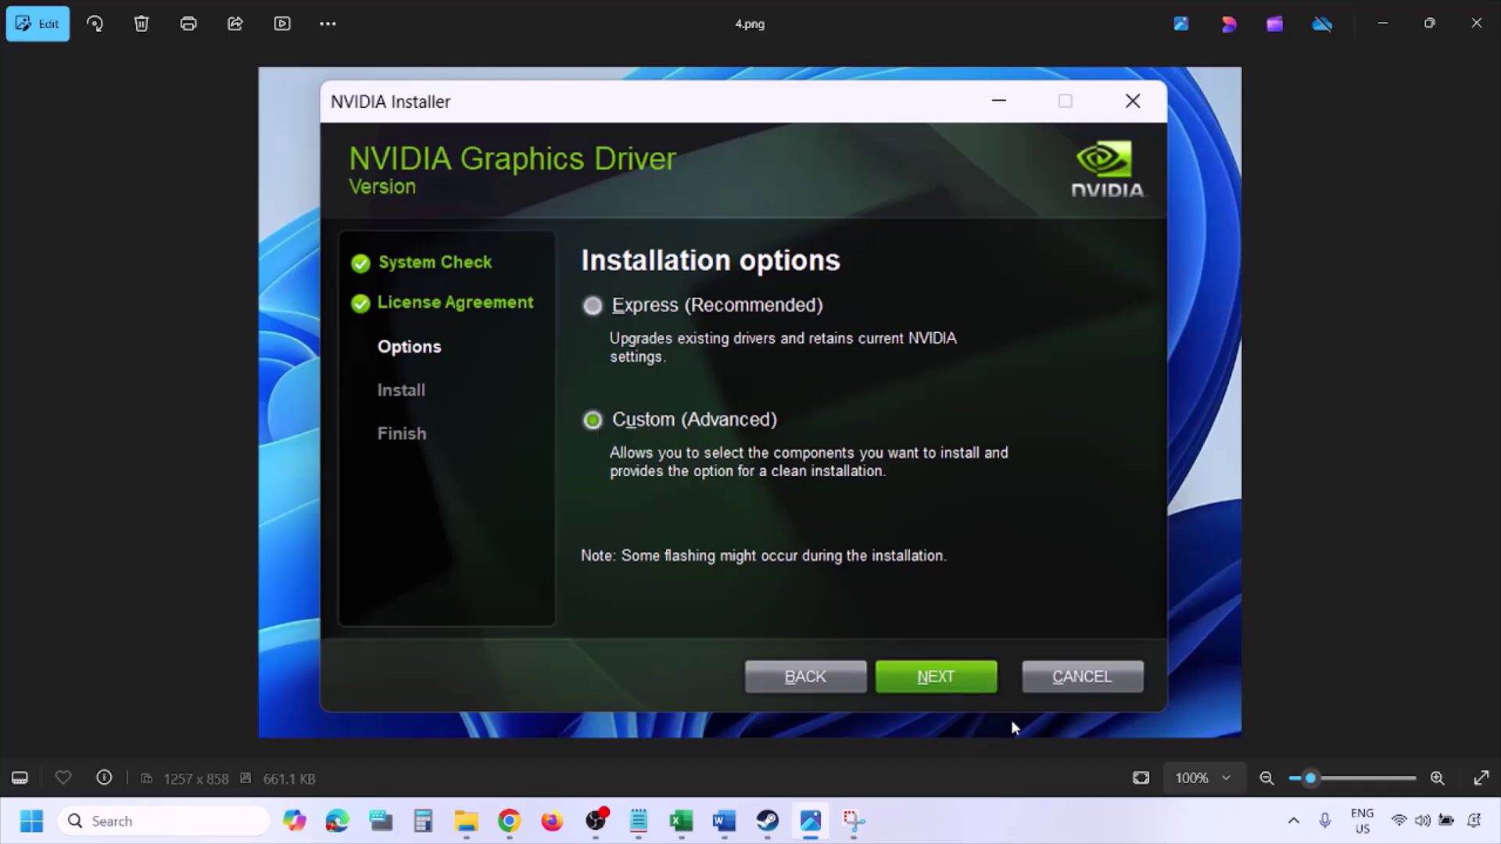
pyautogui.press('Right')
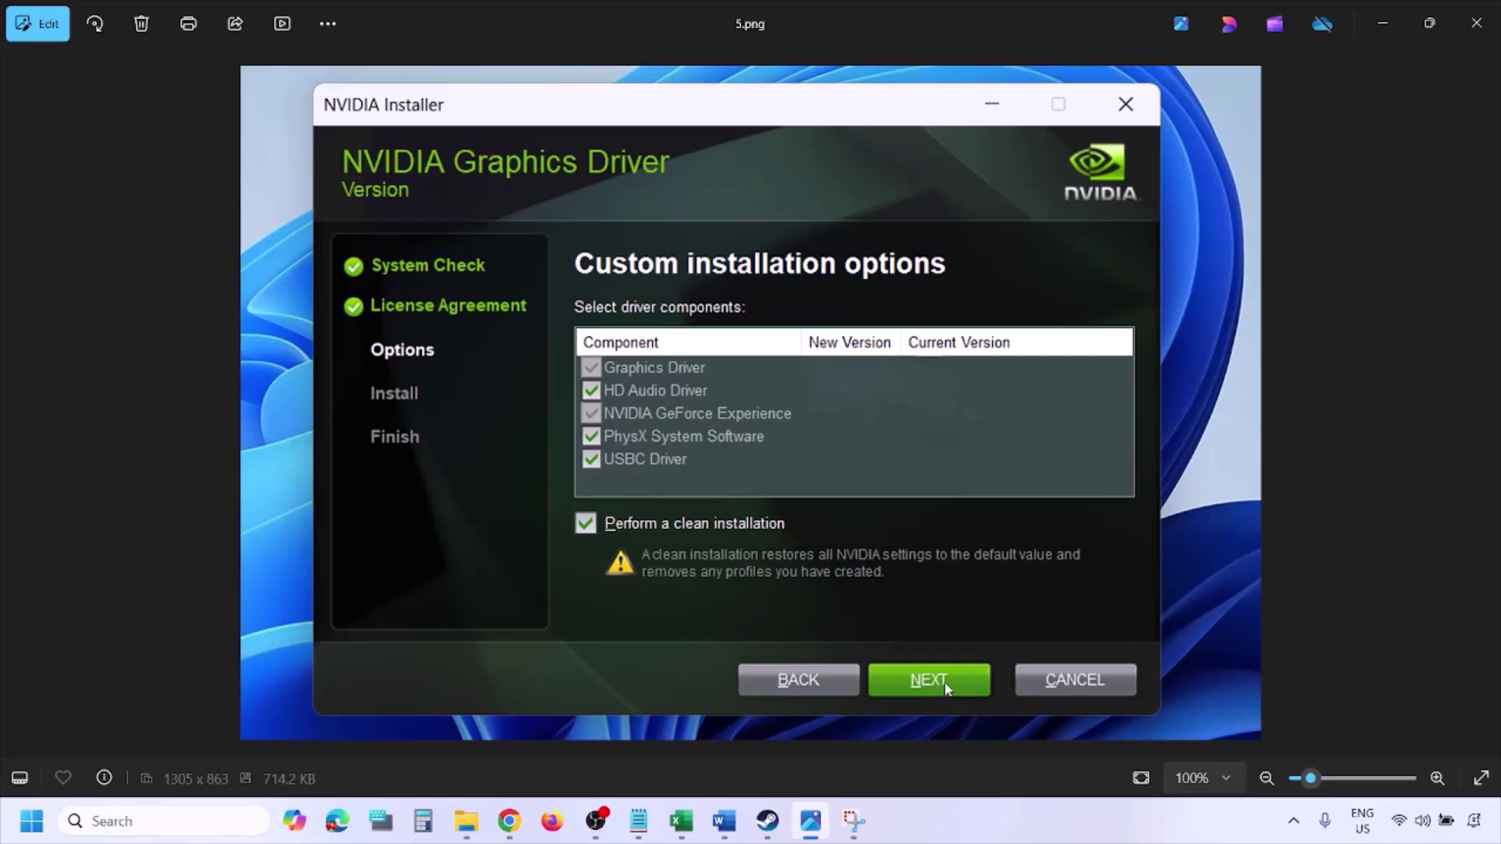
pyautogui.click(32, 820)
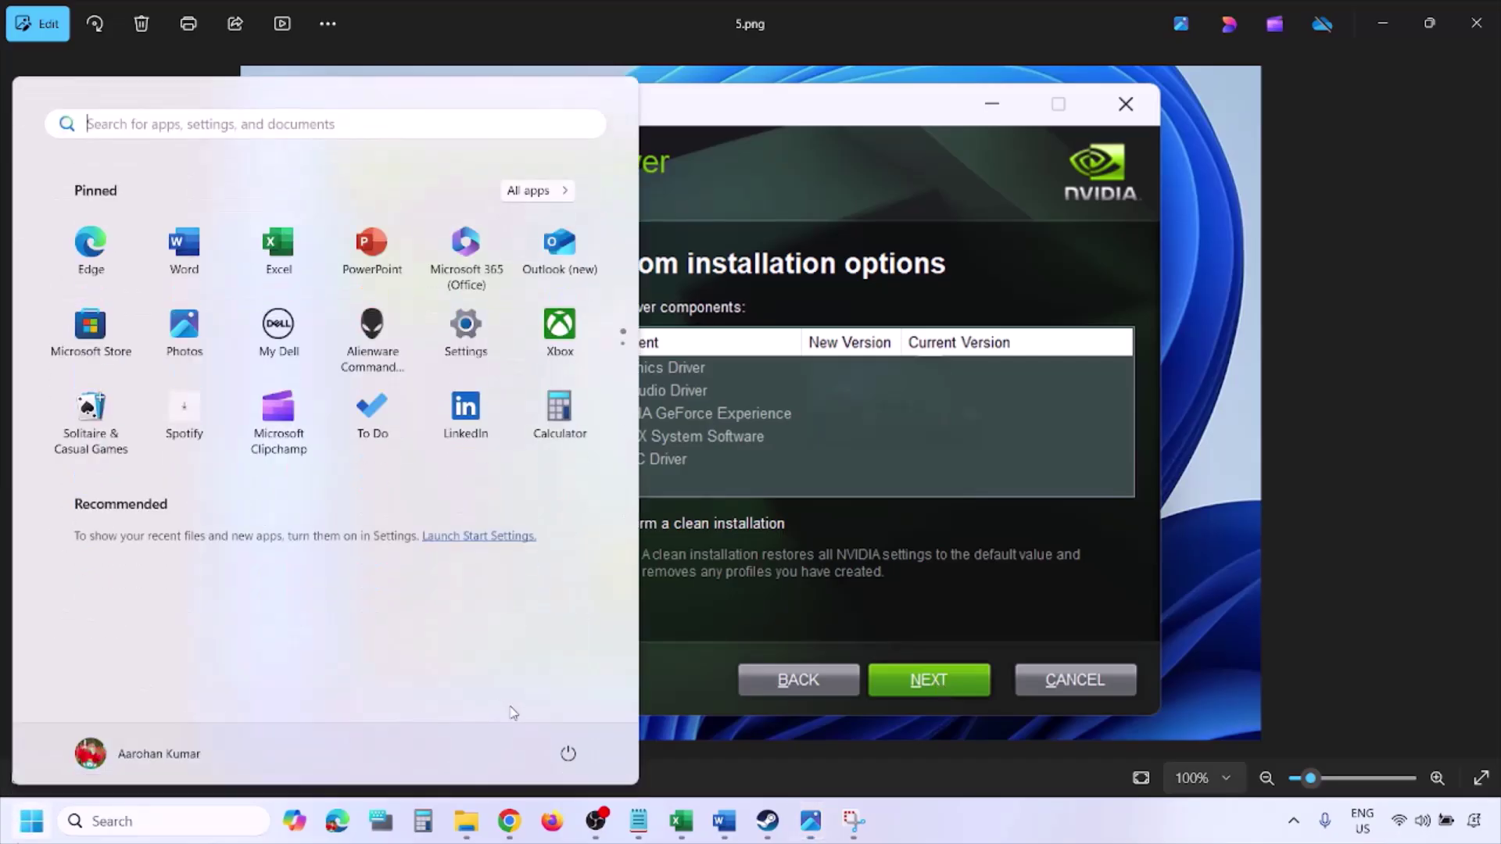
pyautogui.click(569, 754)
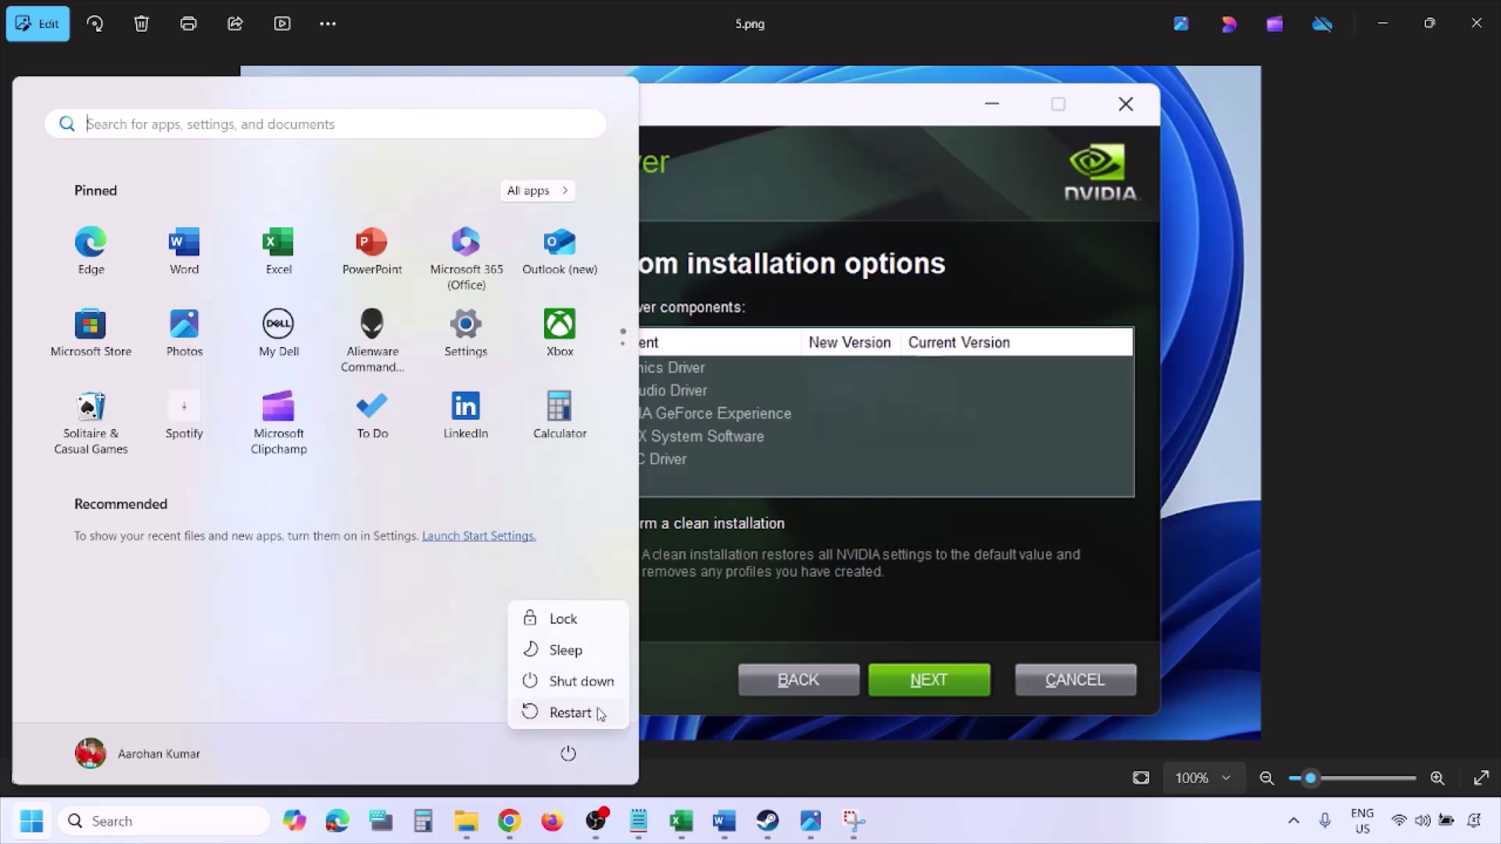
pyautogui.click(570, 713)
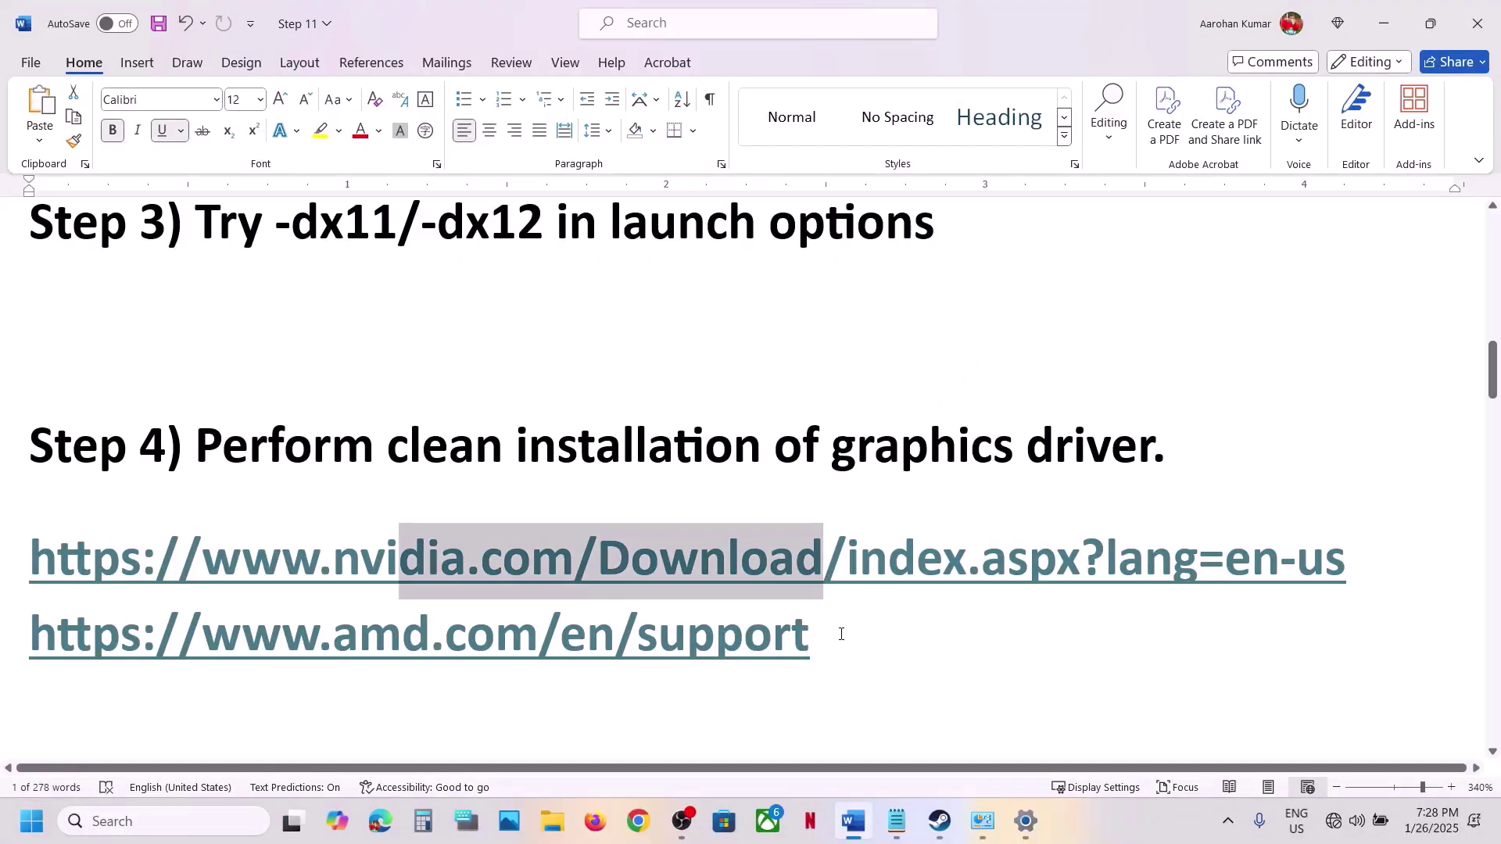
# Highlight the AMD support link, then scroll down to Step 5 about the dedicated graphics card.
pyautogui.moveTo(841, 634); pyautogui.dragTo(100, 658)
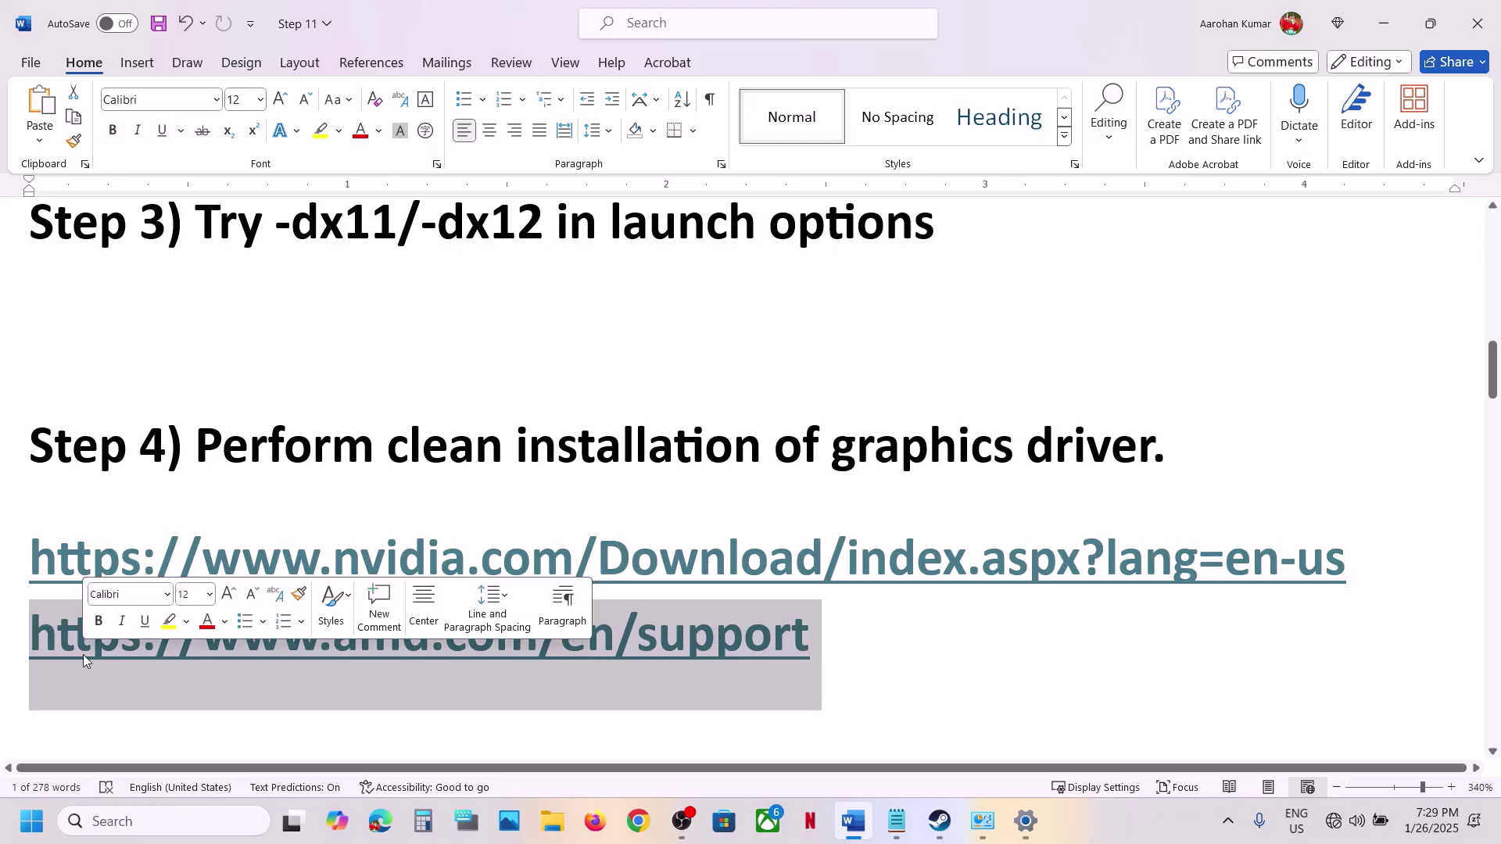
pyautogui.click(868, 640)
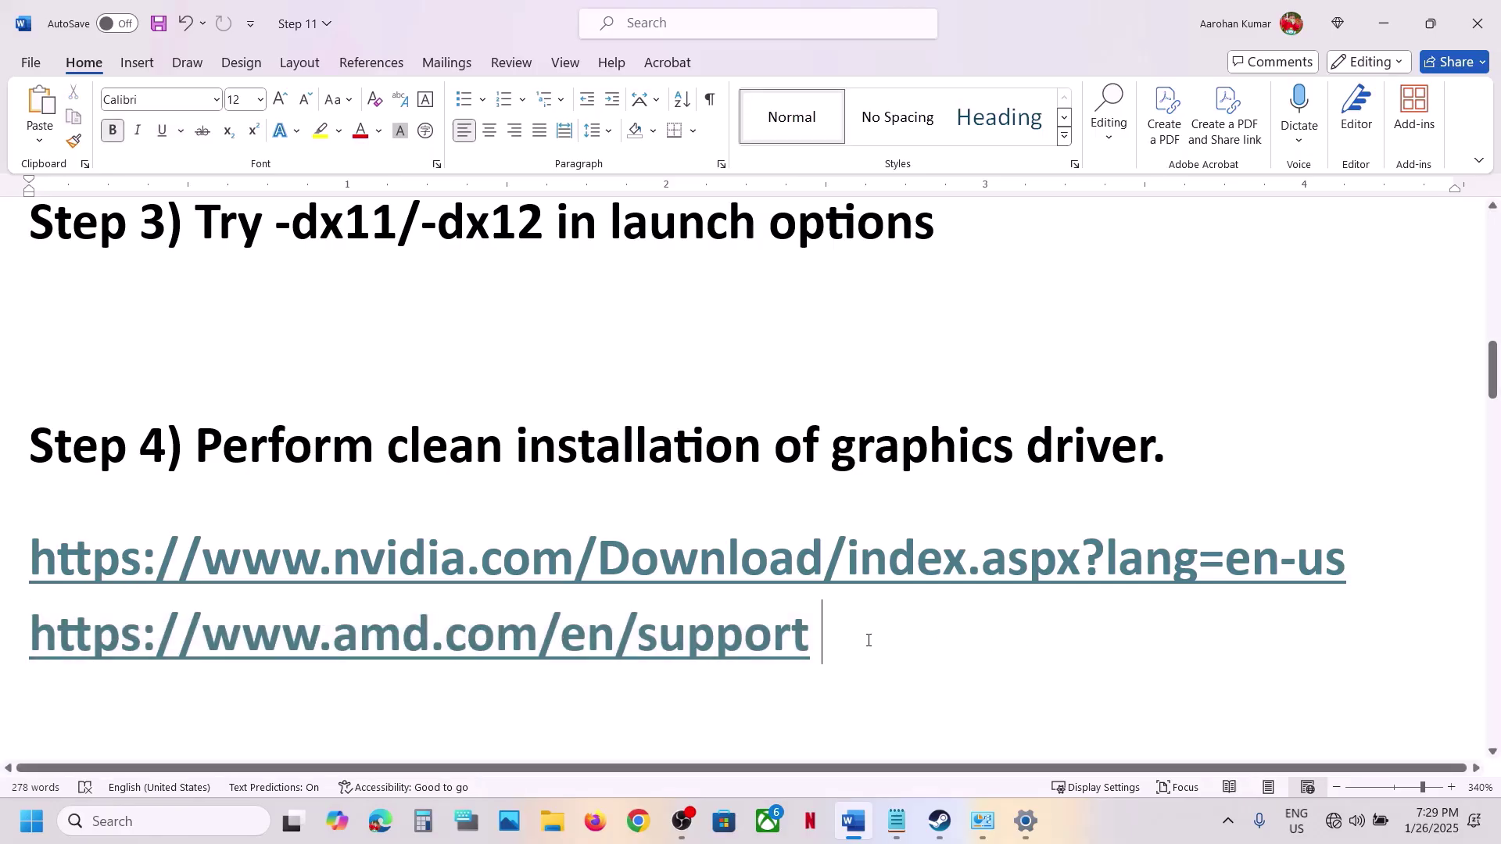
pyautogui.moveTo(399, 643); pyautogui.dragTo(784, 650)
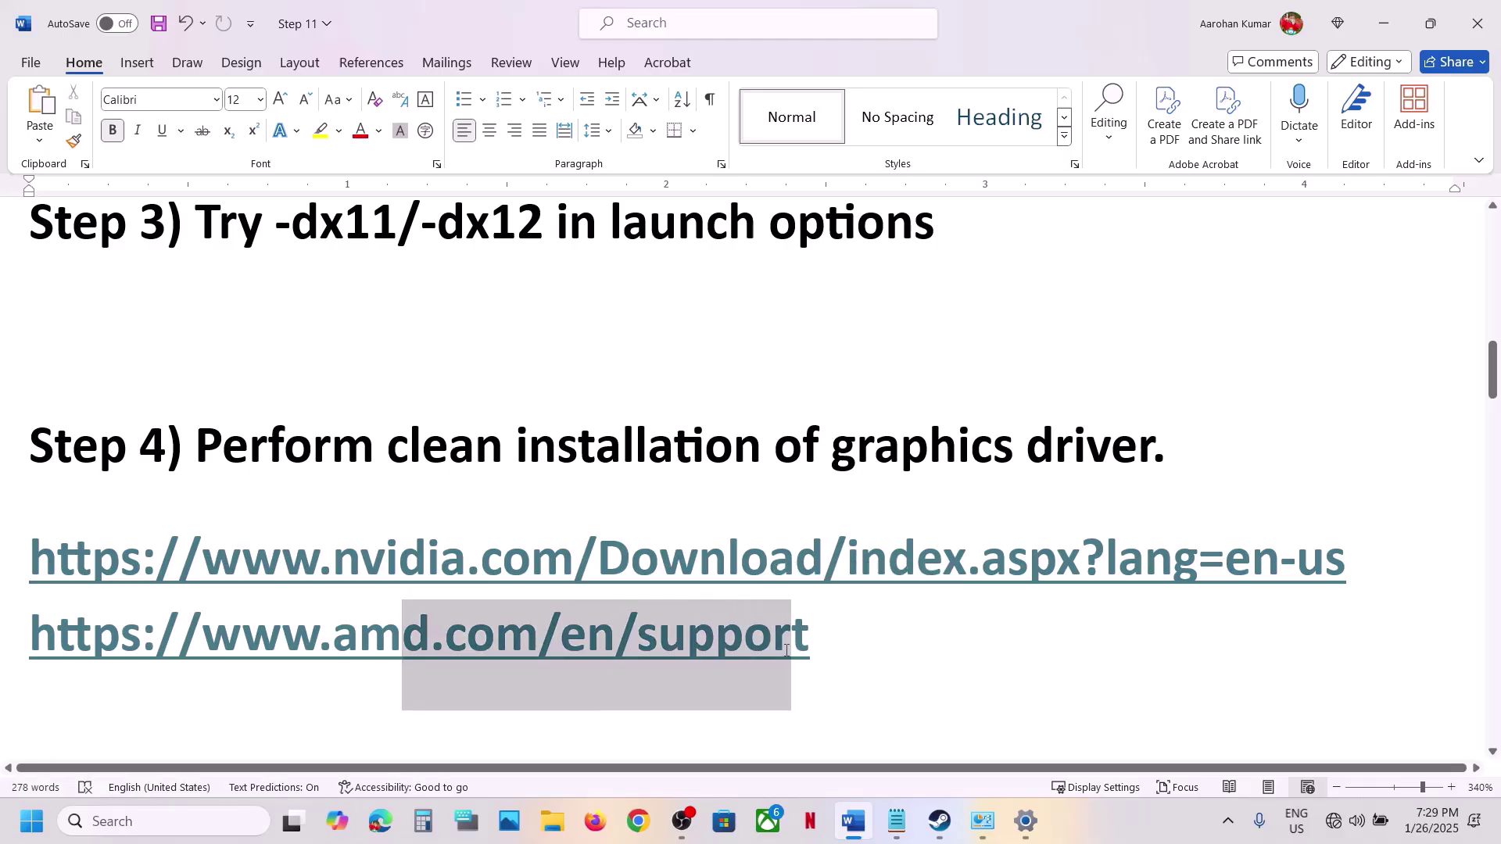
pyautogui.click(837, 637)
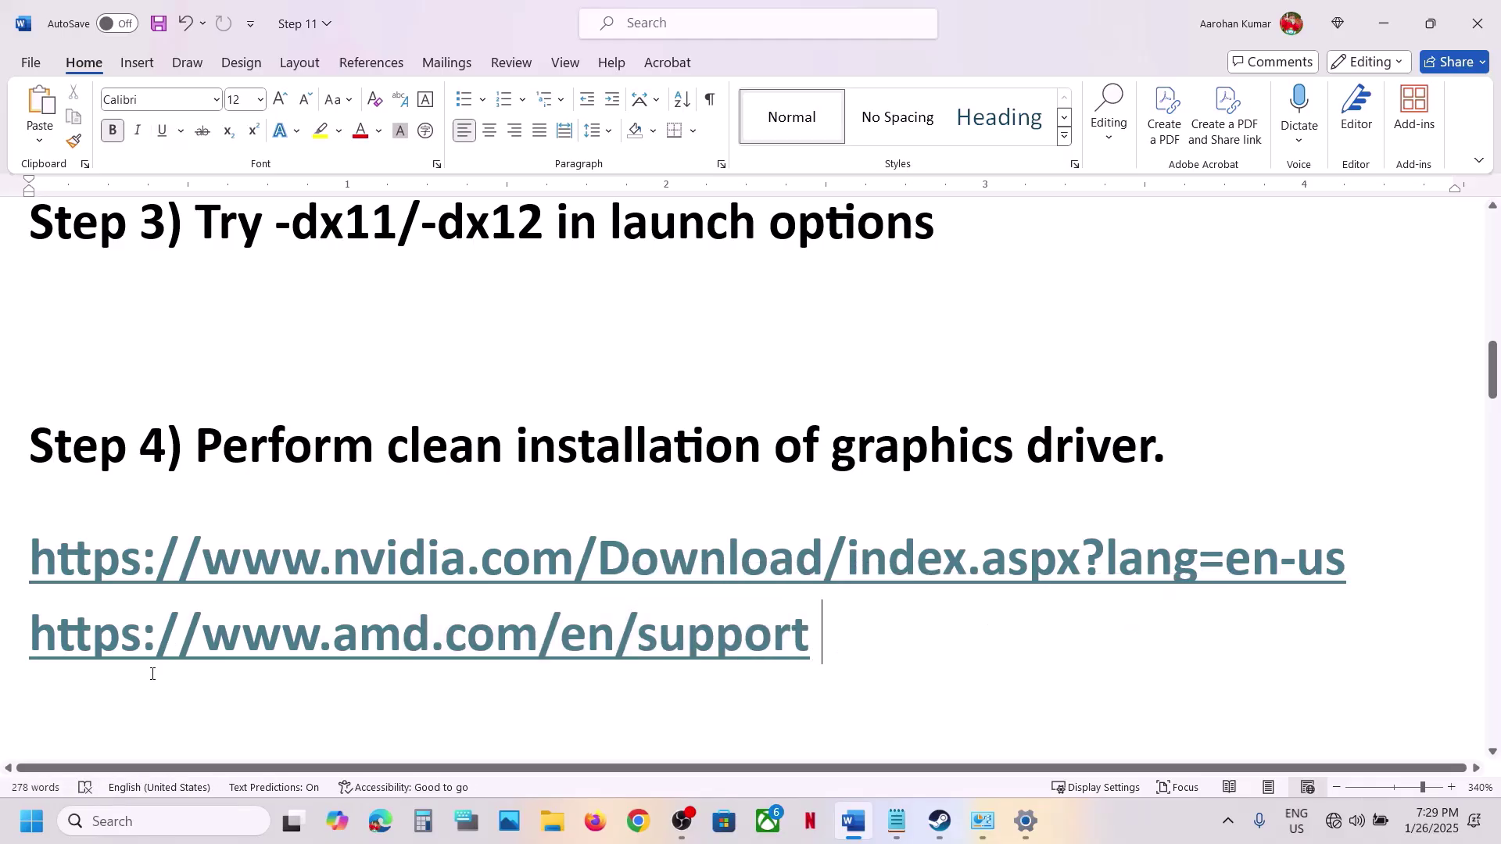
pyautogui.scroll(-2, 457, 587)
pyautogui.scroll(-5, 456, 588)
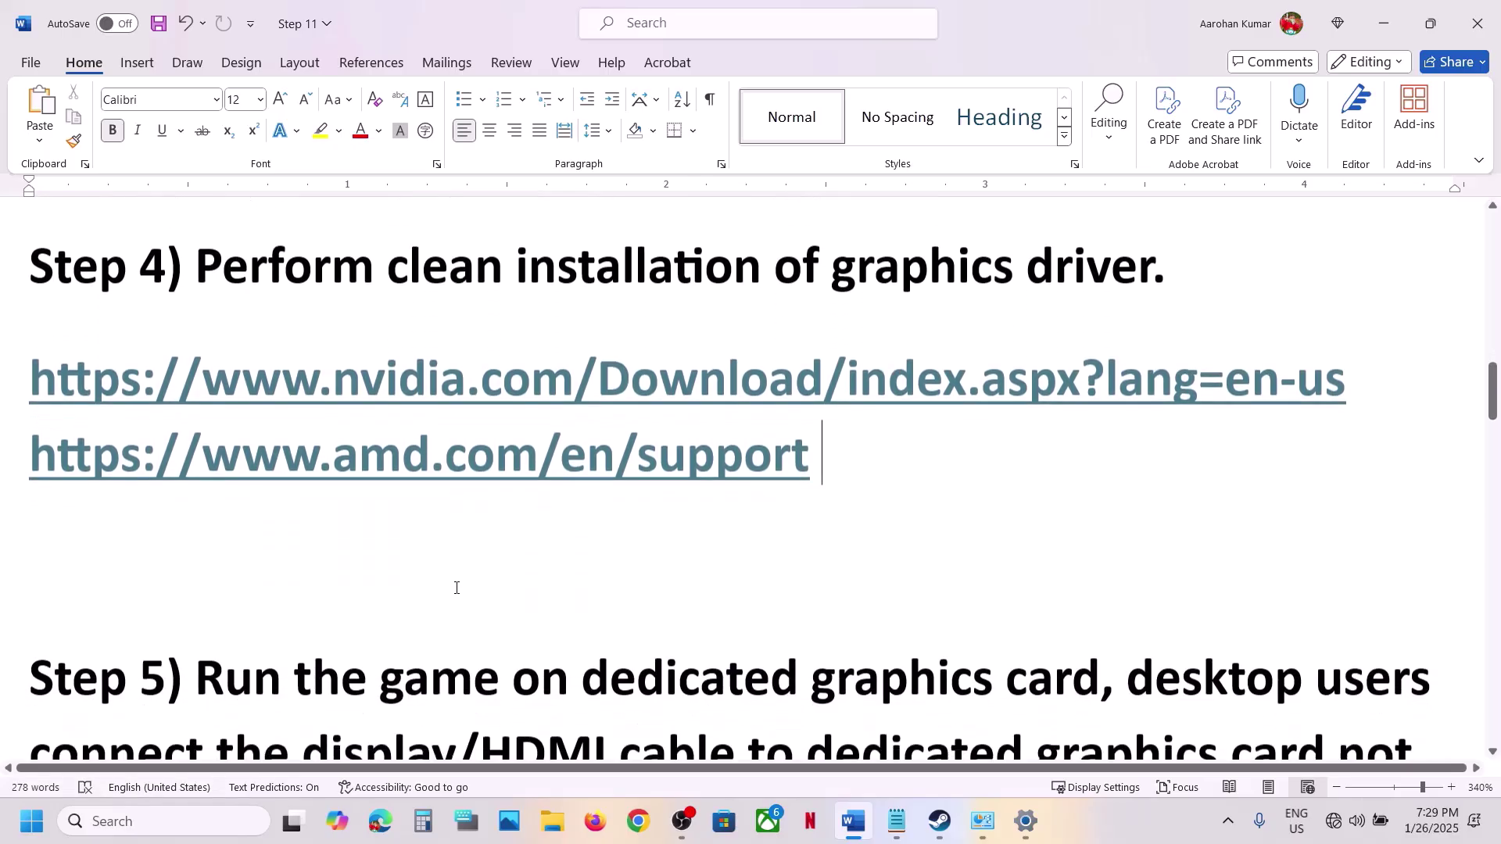